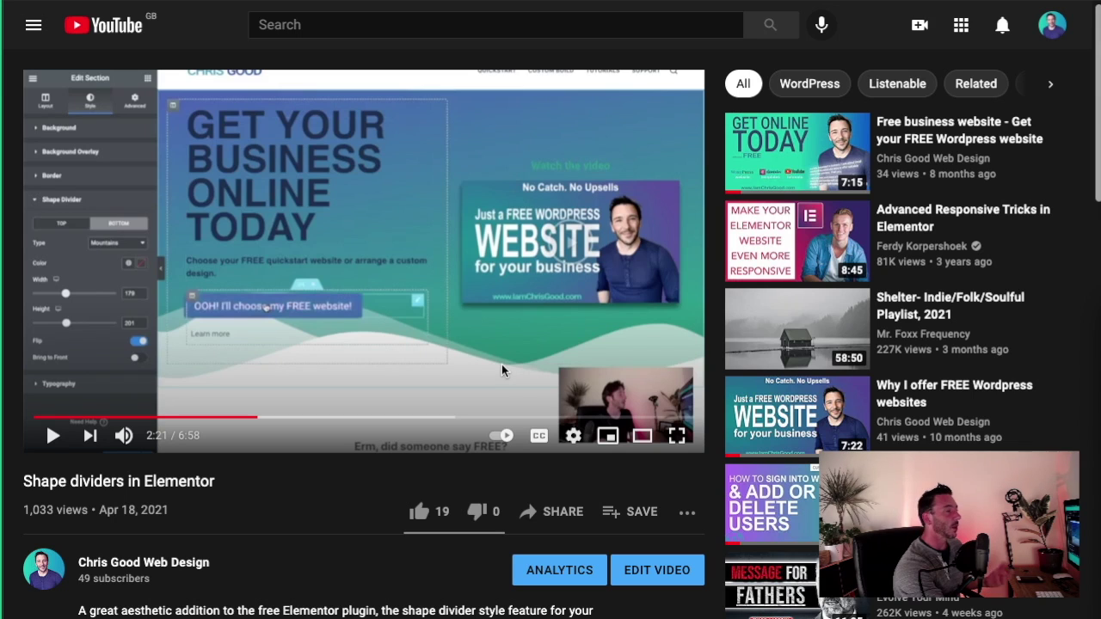
- Read the viewer comments under the shape dividers video, including the question about using a picture
scroll(326, 442, down, 8)
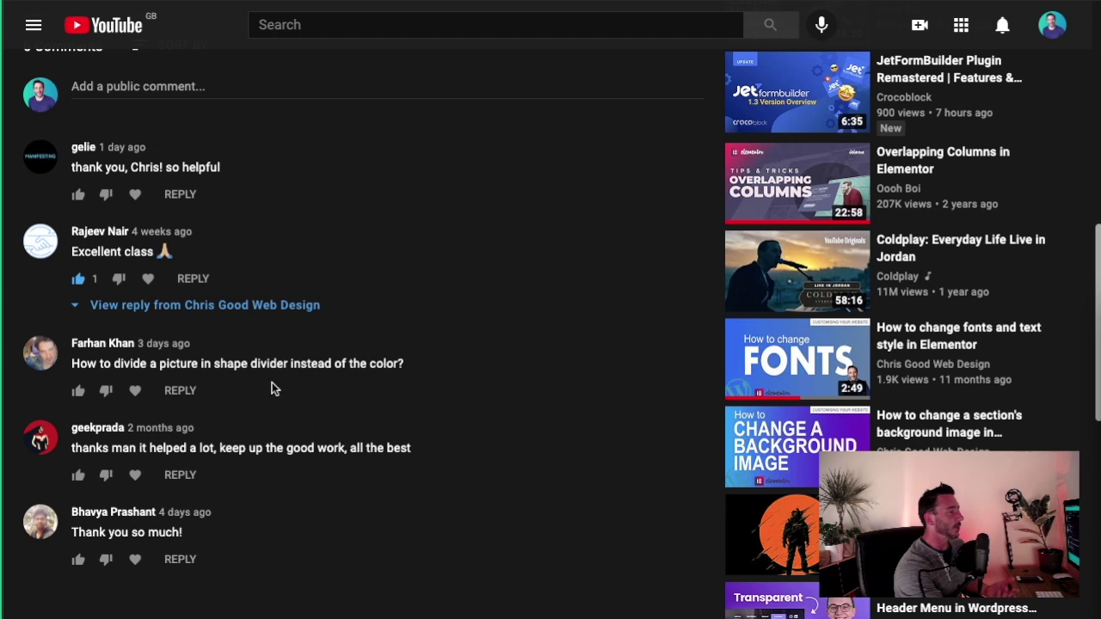
scroll(423, 390, up, 5)
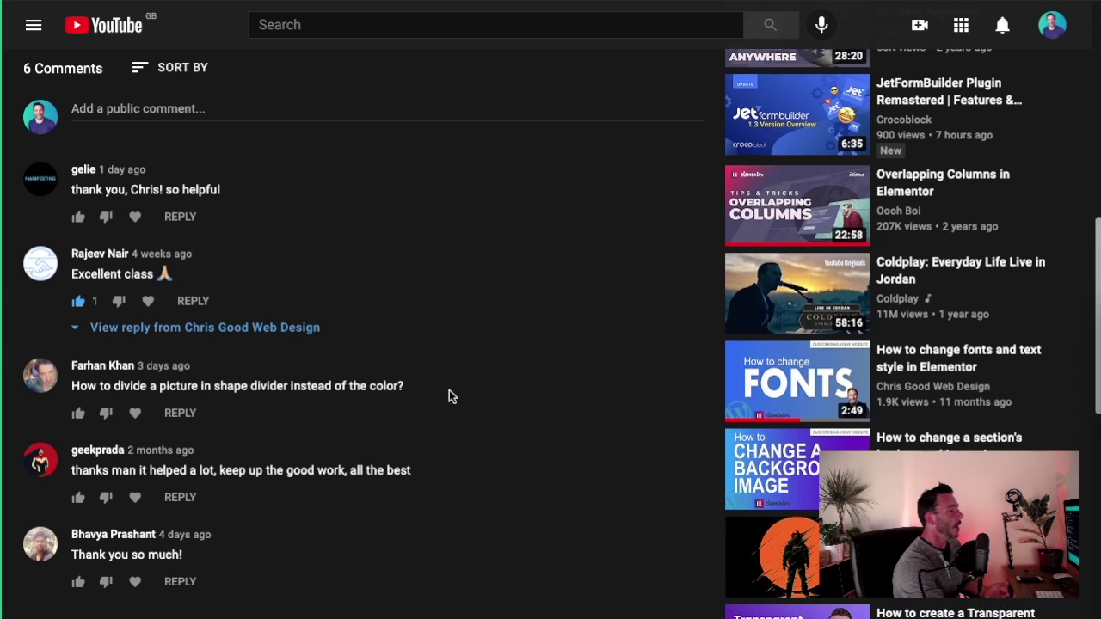
scroll(458, 395, up, 3)
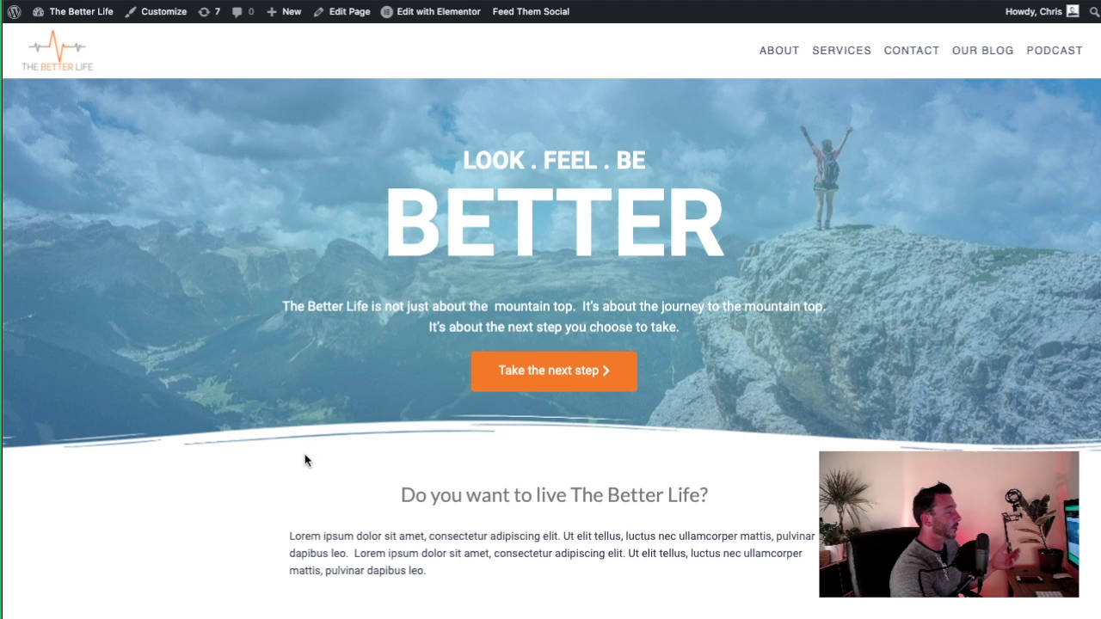
- Examine the shape dividers throughout The Better Life home page, from the hero image to the contact form section
scroll(644, 331, down, 5)
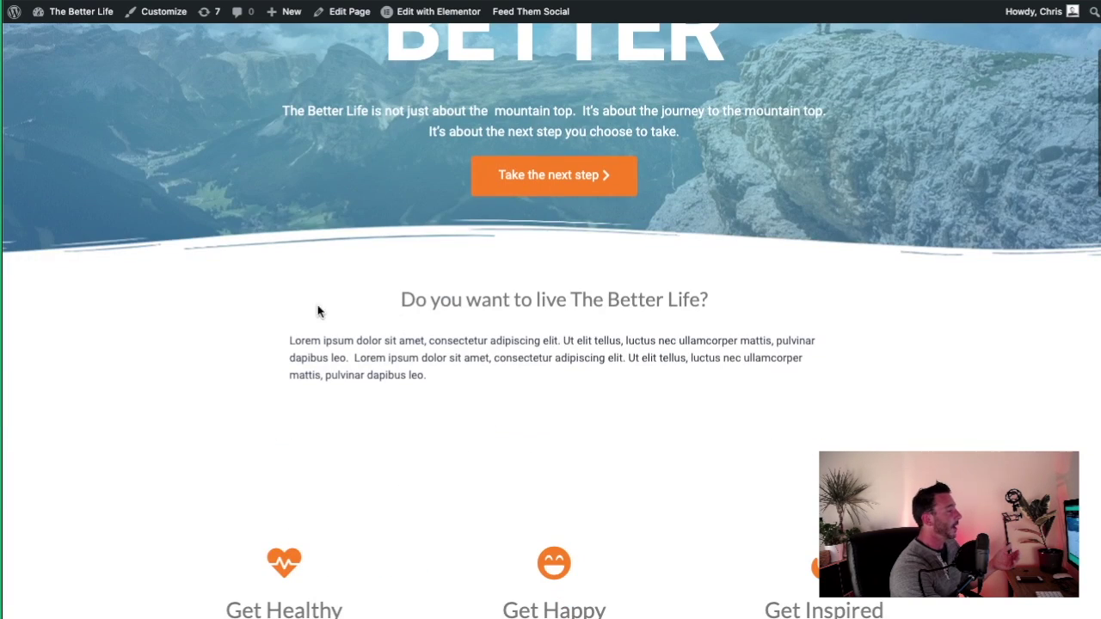
scroll(469, 277, down, 1)
scroll(463, 270, down, 15)
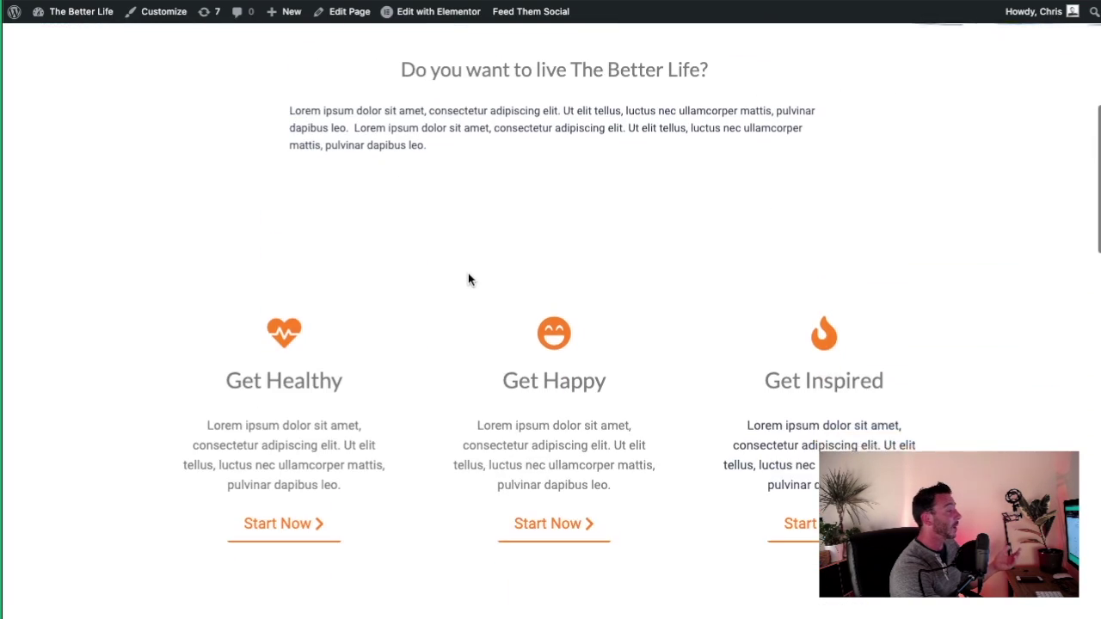
scroll(543, 301, up, 1)
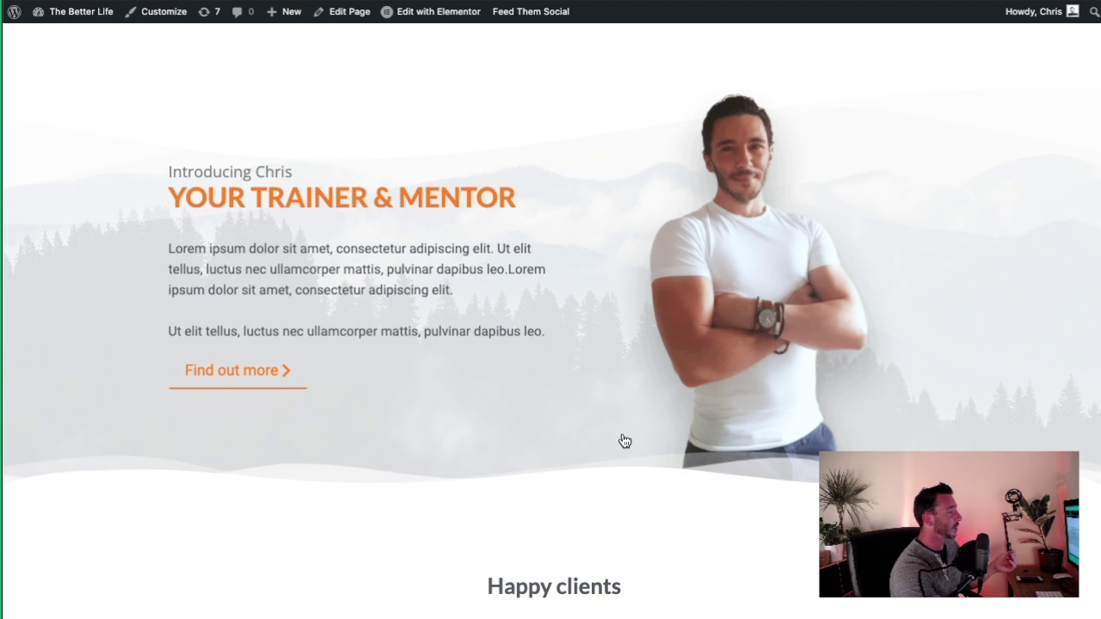
scroll(623, 438, down, 2)
scroll(616, 429, down, 10)
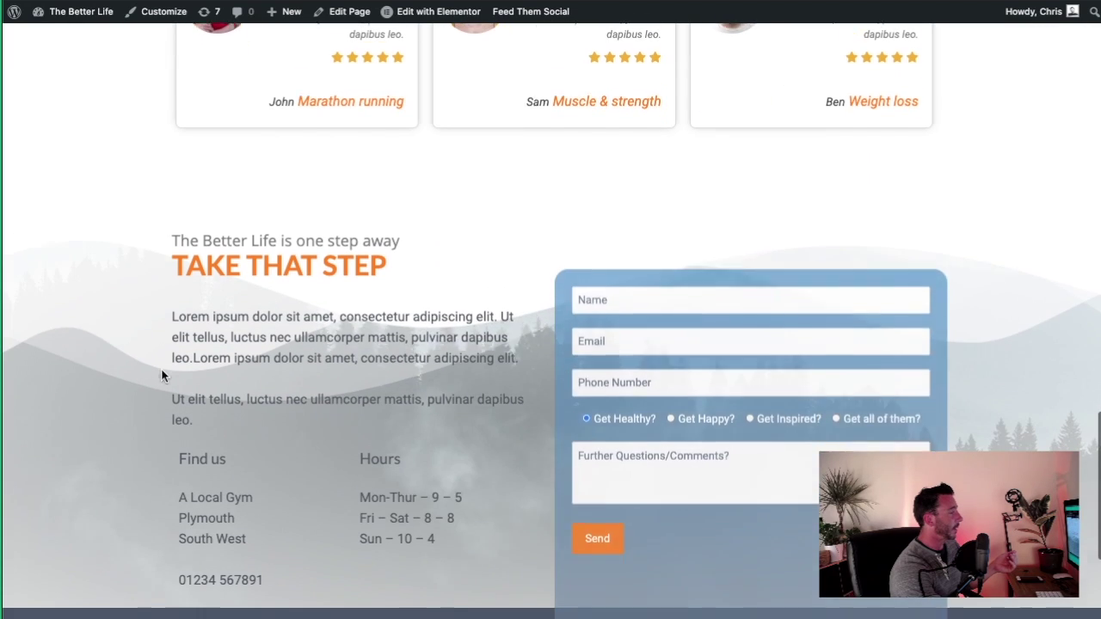
scroll(129, 275, down, 3)
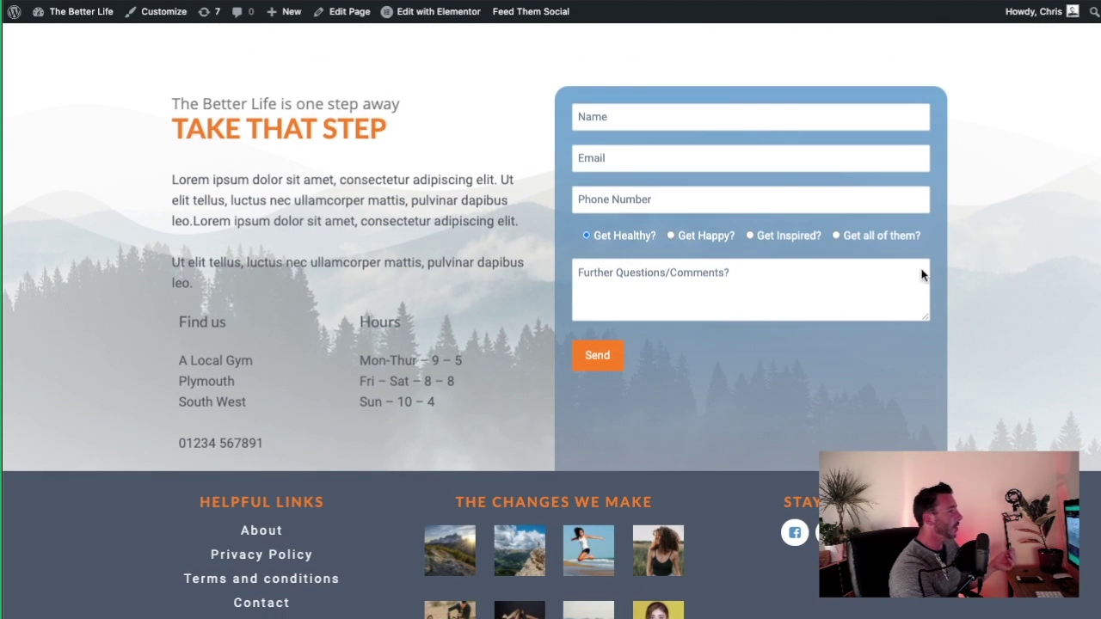
scroll(356, 238, up, 1)
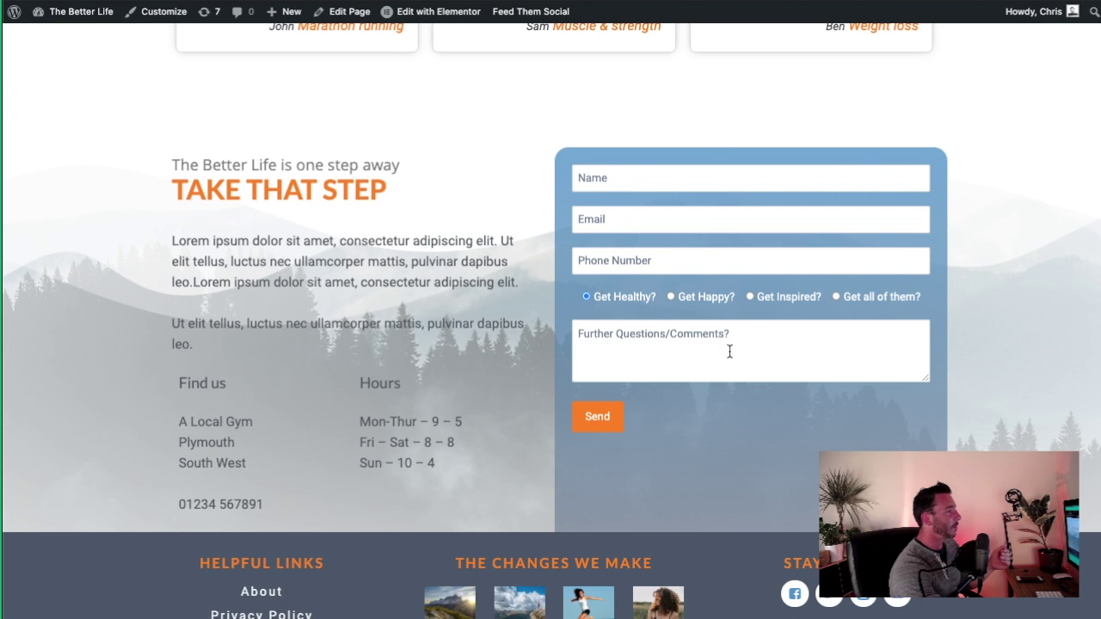
scroll(584, 320, up, 1)
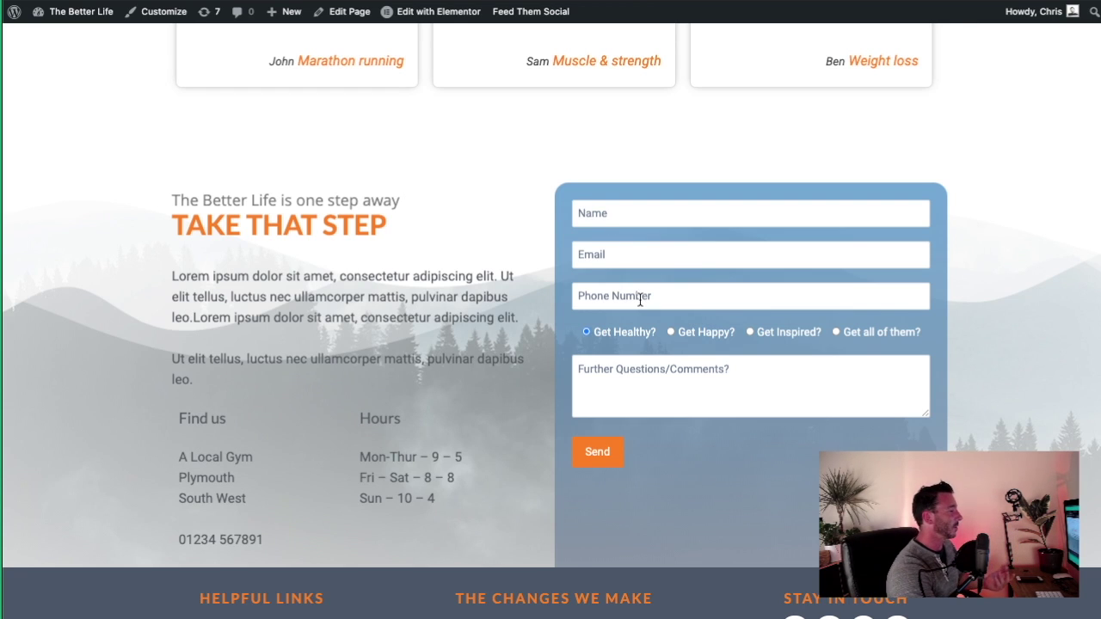
scroll(536, 324, down, 2)
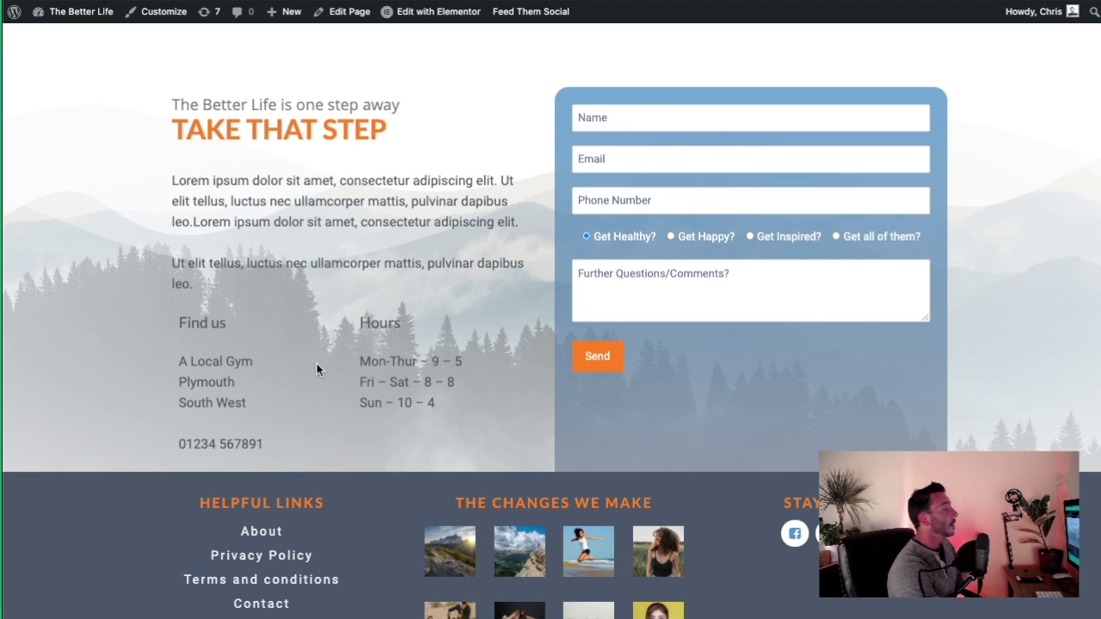
scroll(539, 365, up, 1)
scroll(490, 359, up, 2)
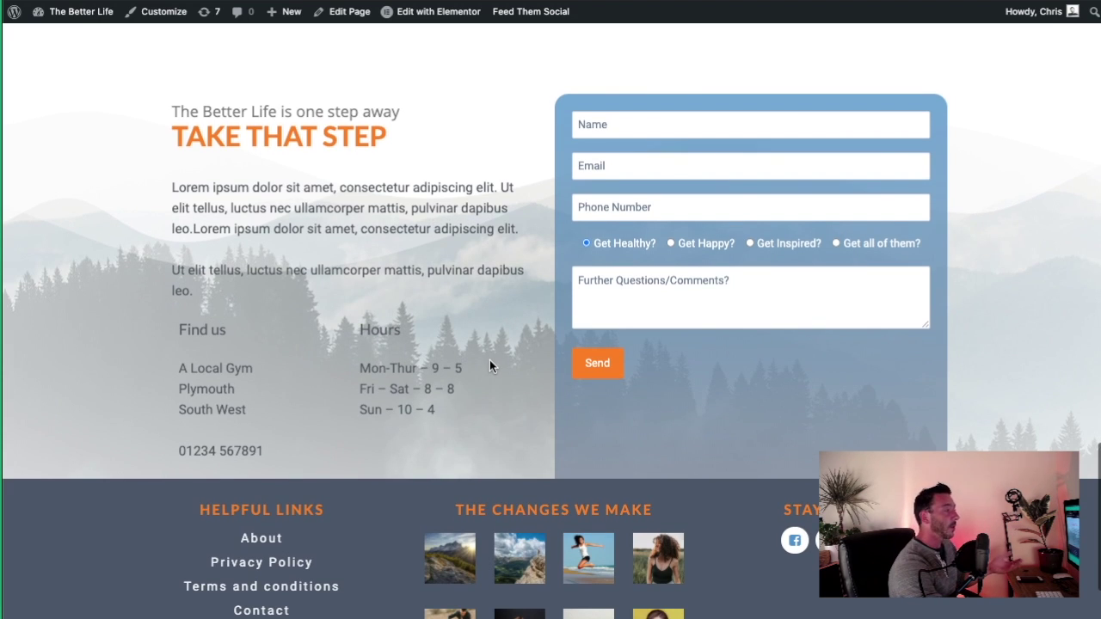
scroll(498, 352, up, 15)
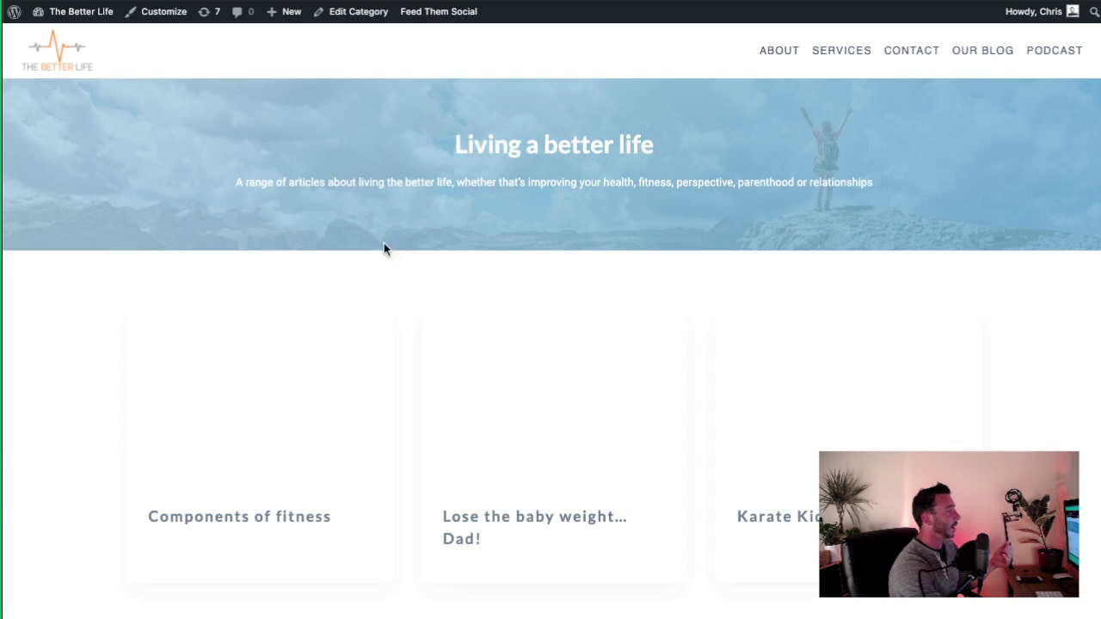
- Look over the blog articles page, and open the Services page to review its shaped image edges and contact section
scroll(549, 267, down, 5)
scroll(444, 272, up, 5)
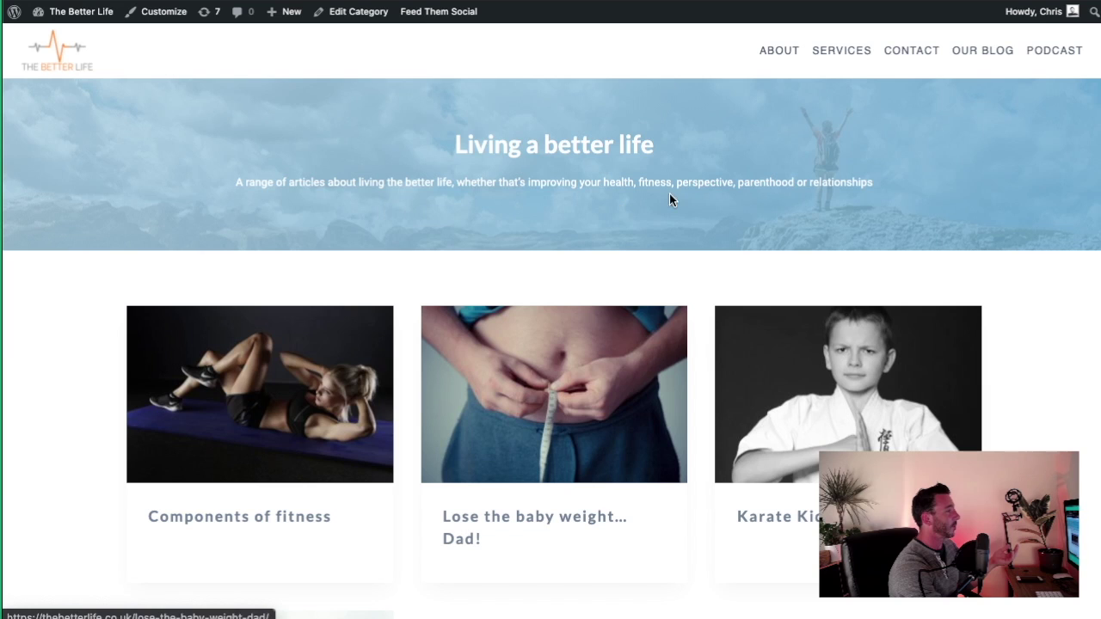
click(846, 49)
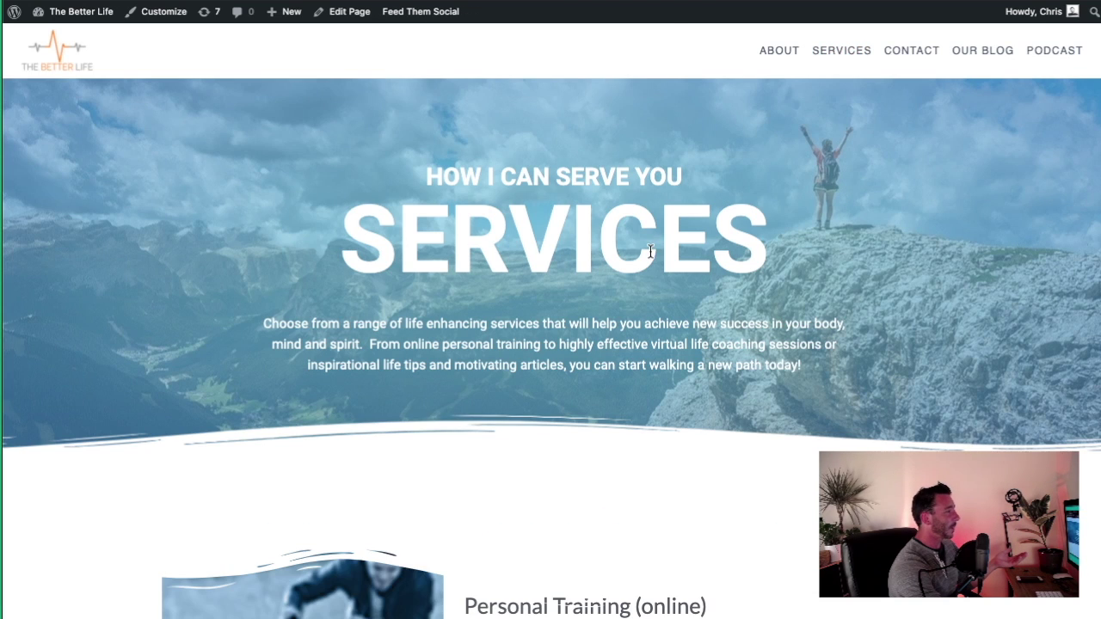
scroll(651, 249, down, 5)
scroll(576, 260, down, 5)
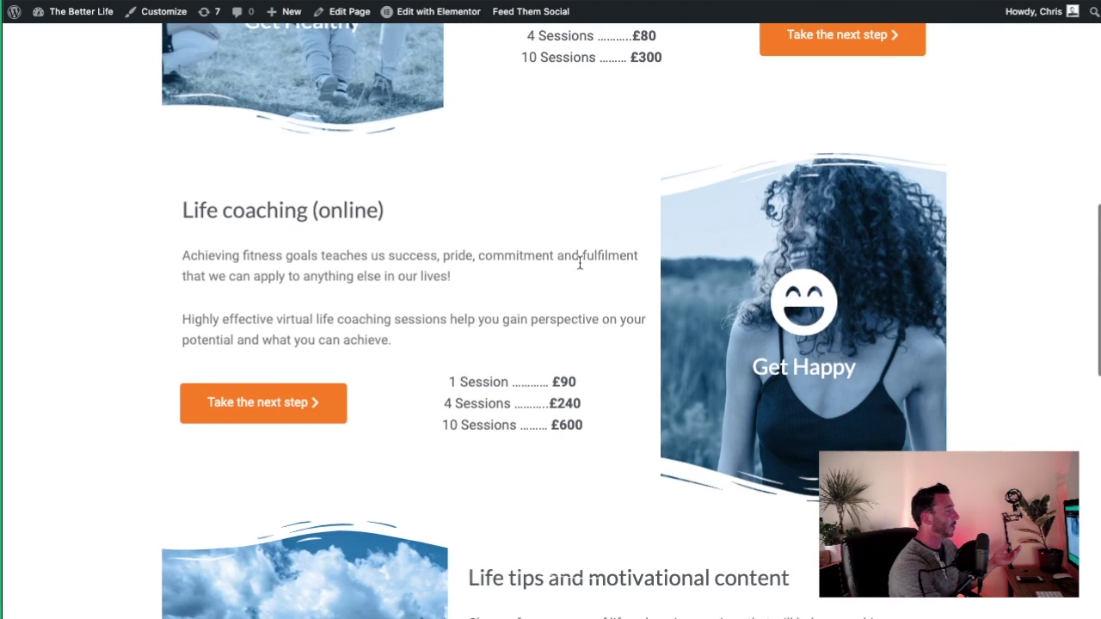
scroll(645, 374, down, 5)
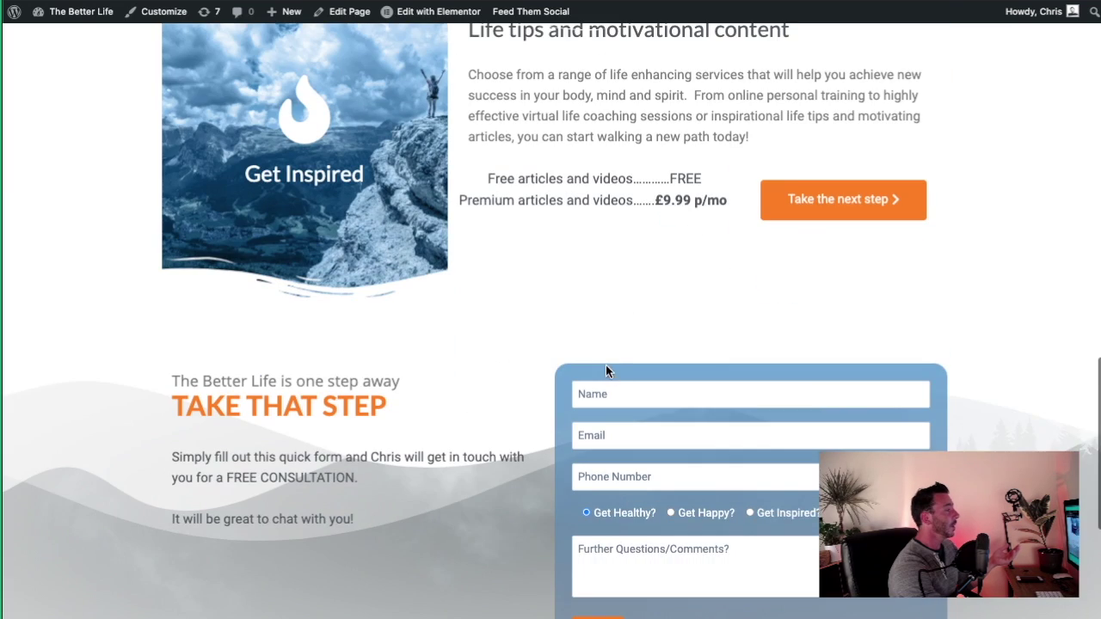
scroll(607, 365, up, 12)
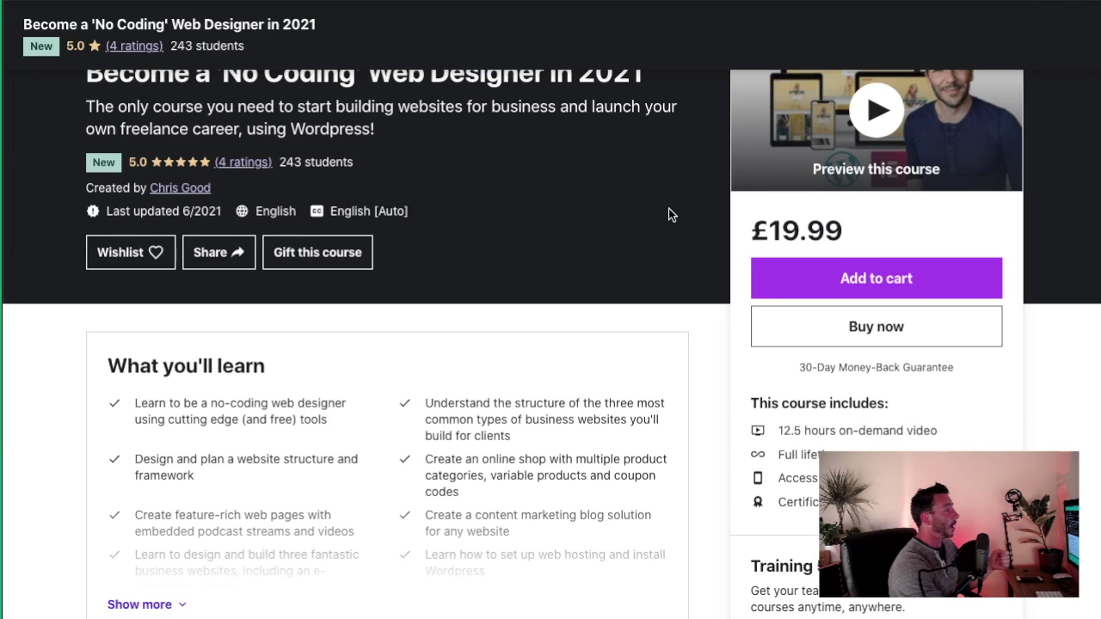
- Review the Udemy course page for Become a 'No Coding' Web Designer in 2021
scroll(715, 167, up, 2)
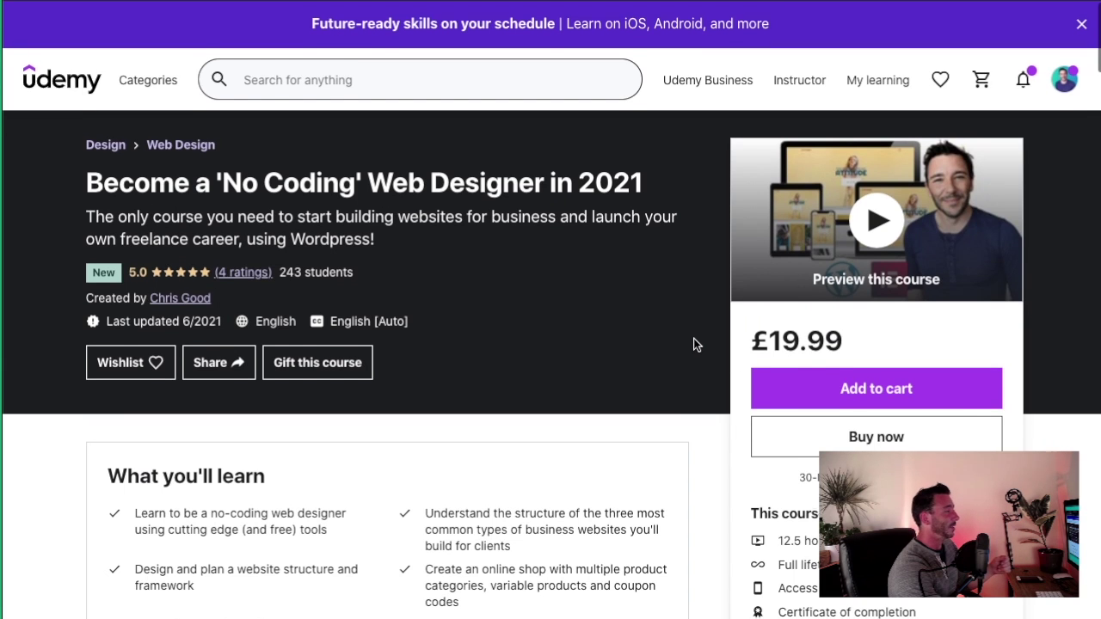
scroll(692, 338, down, 1)
scroll(679, 339, up, 1)
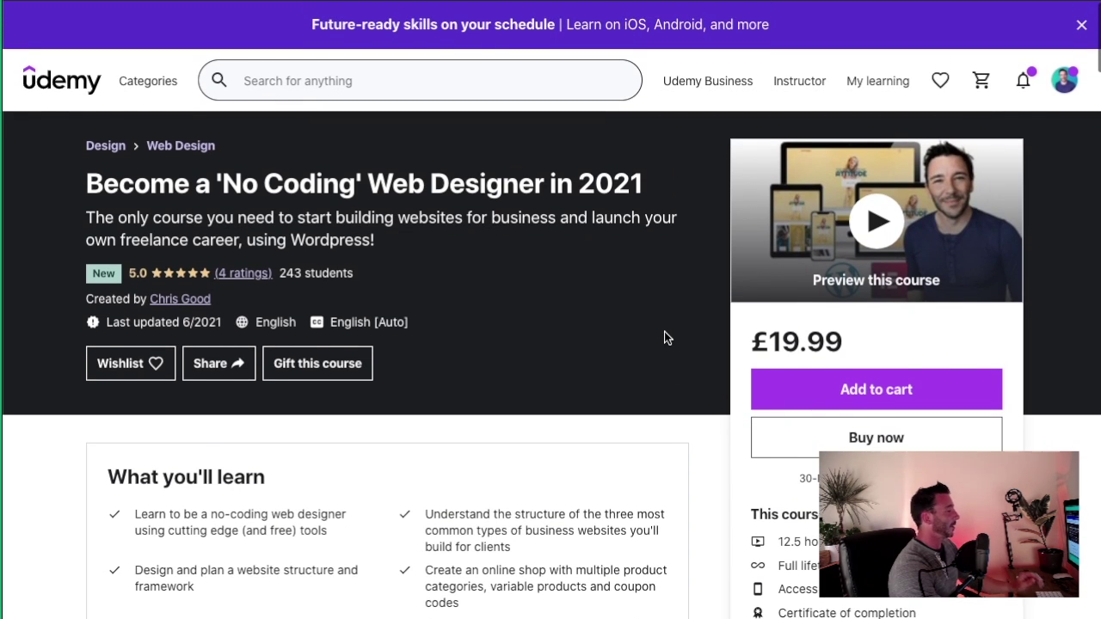
scroll(666, 336, down, 3)
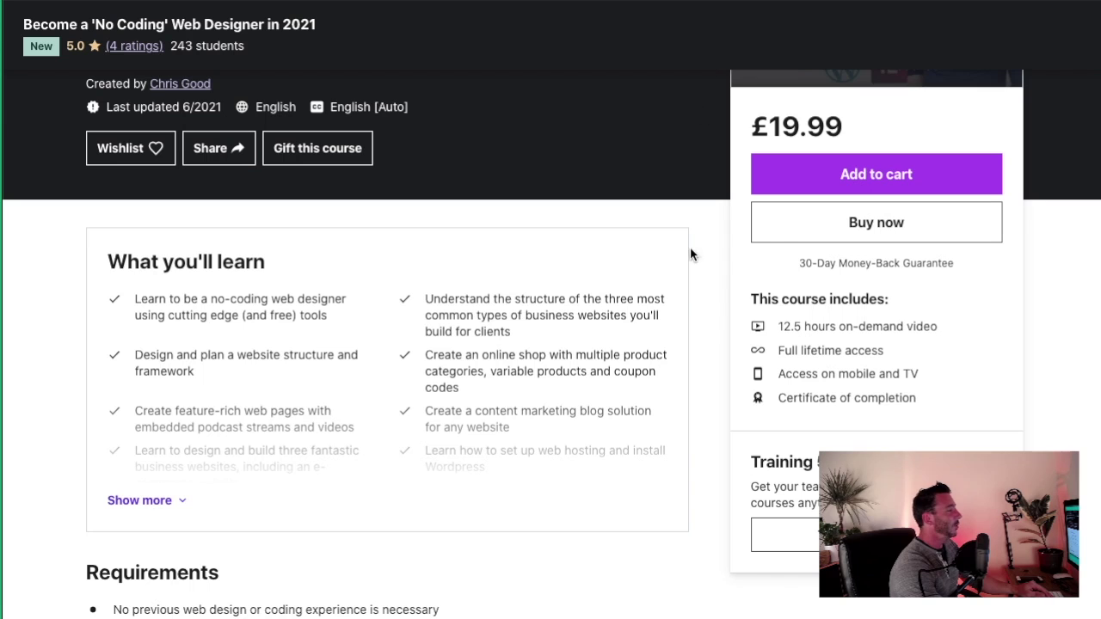
scroll(678, 316, down, 1)
scroll(674, 305, up, 3)
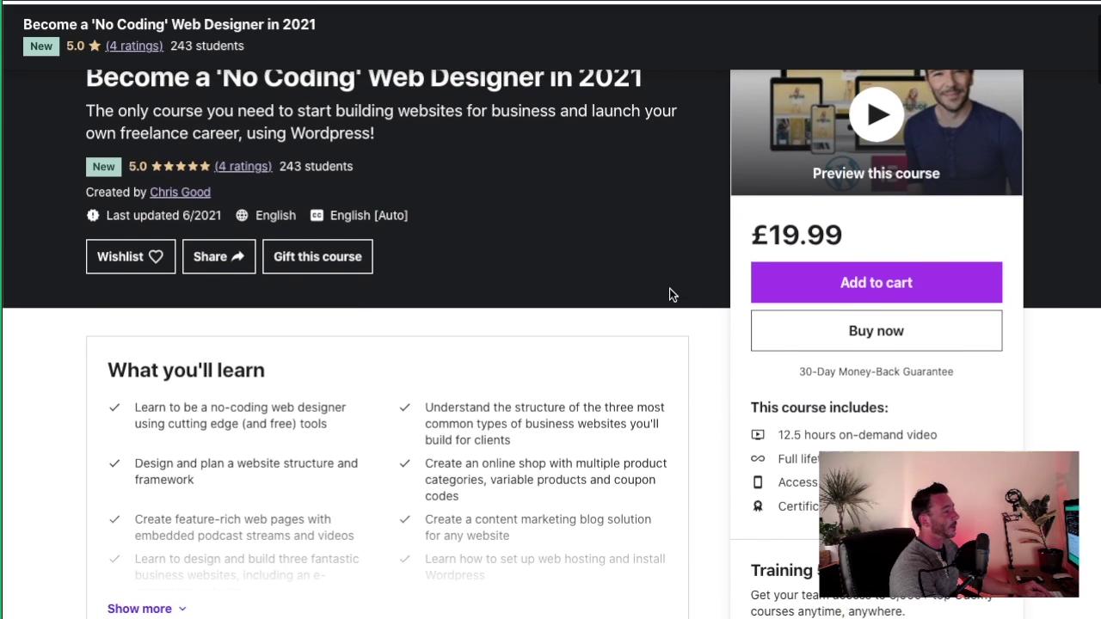
- Add the 'No Coding' Web Designer course to the cart and open the shopping cart
click(812, 295)
click(865, 311)
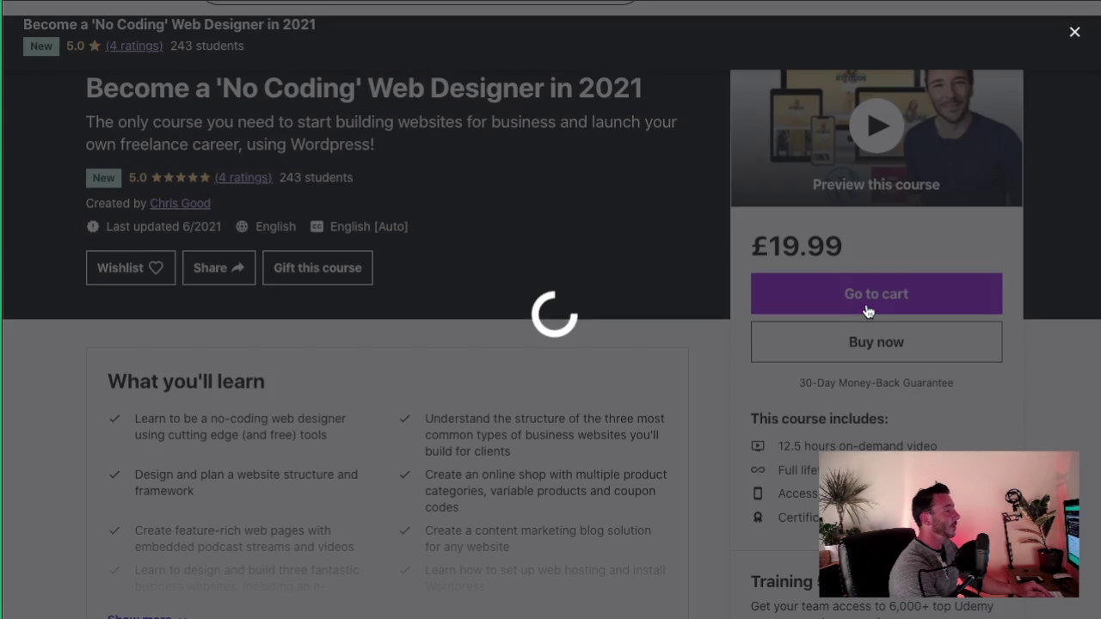
- Apply the coupon YOUTUBESUB to the shopping cart and remove it again
click(828, 394)
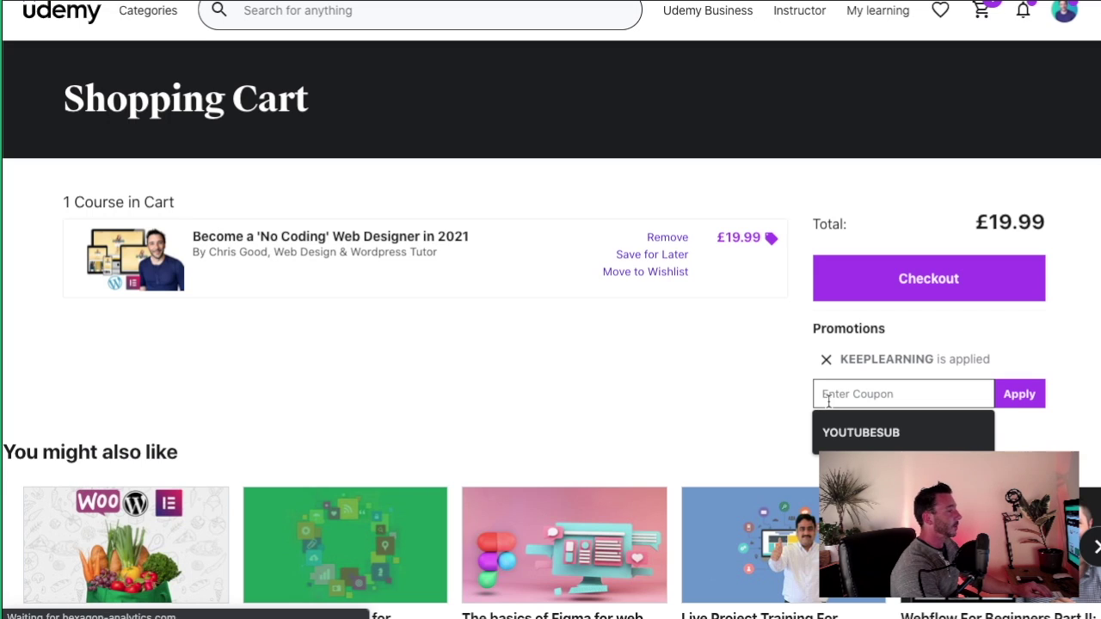
click(859, 432)
click(1020, 394)
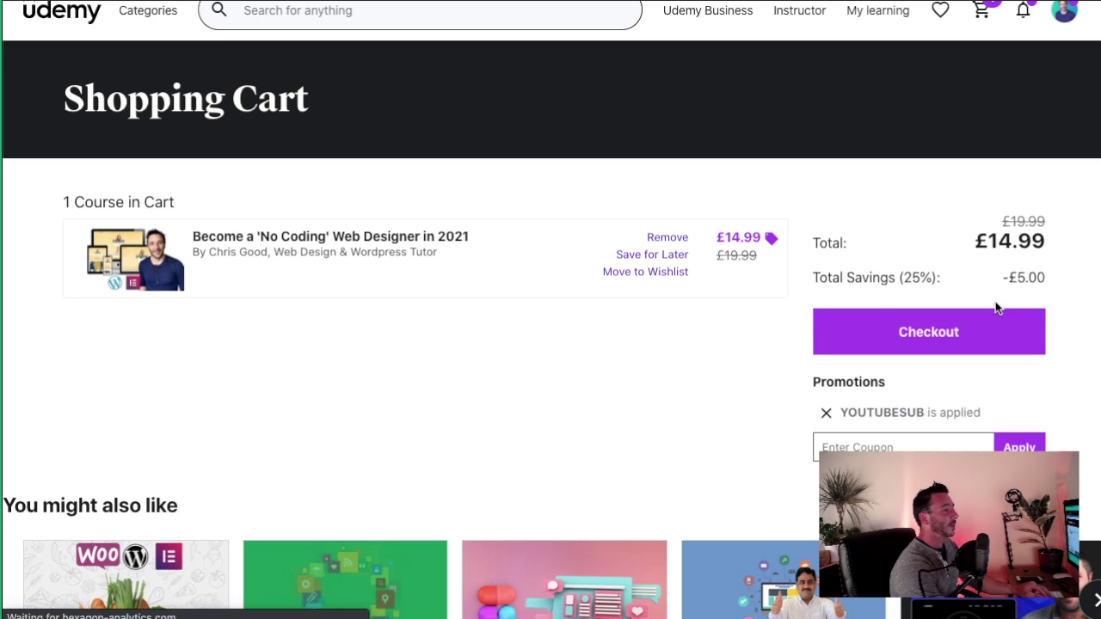
scroll(717, 386, up, 1)
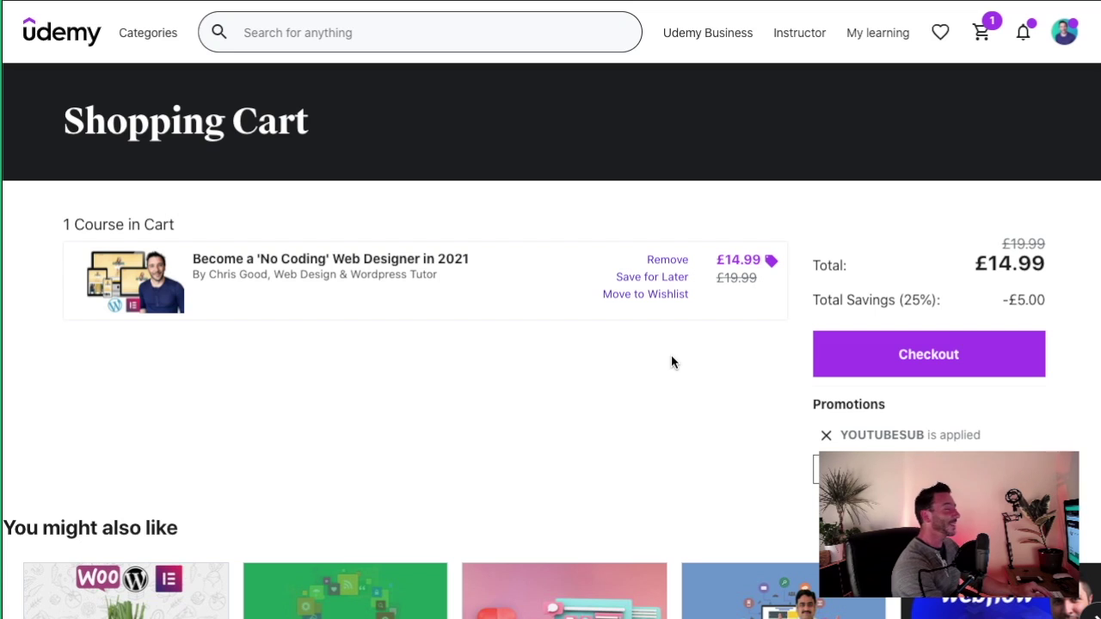
click(825, 437)
mouse_move(877, 35)
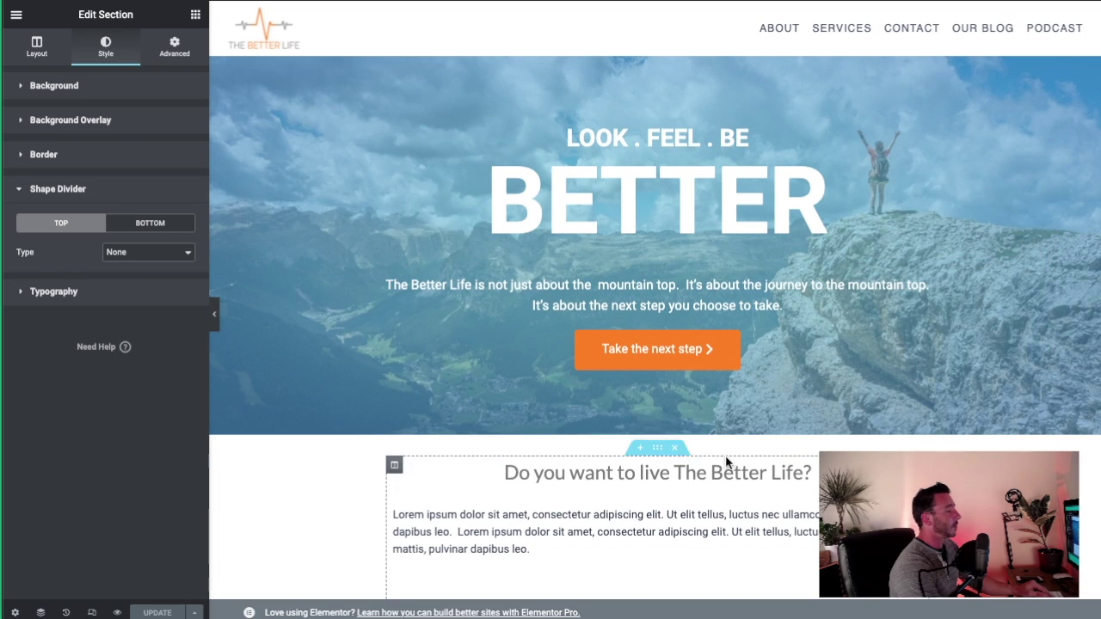
- In the Elementor editor, duplicate the hero section and insert an empty section between the two copies
right_click(657, 49)
click(684, 86)
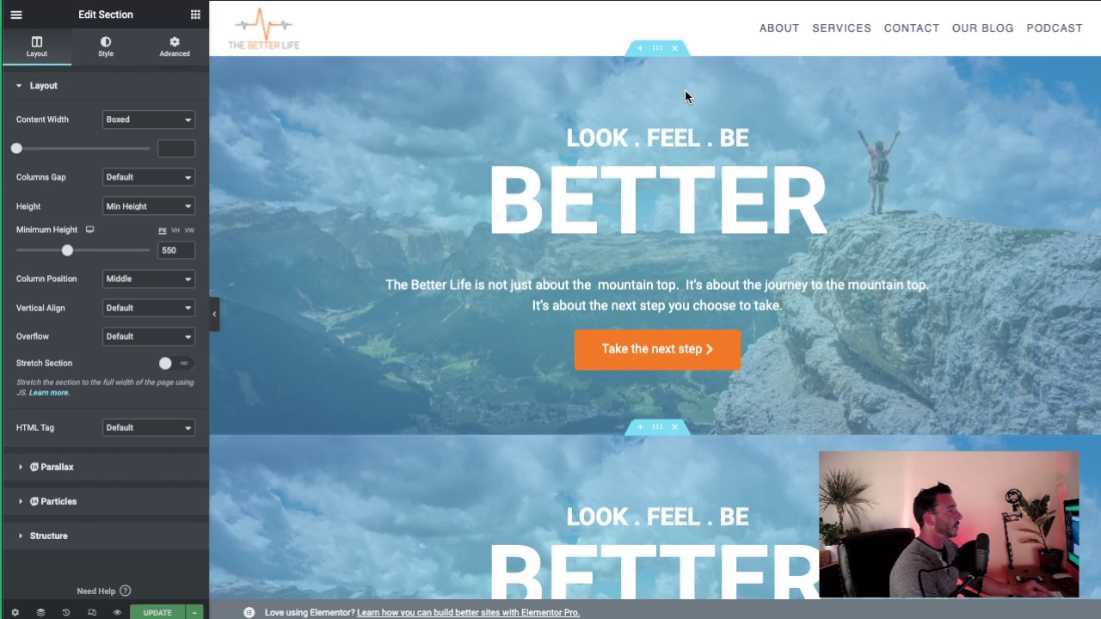
scroll(671, 258, down, 3)
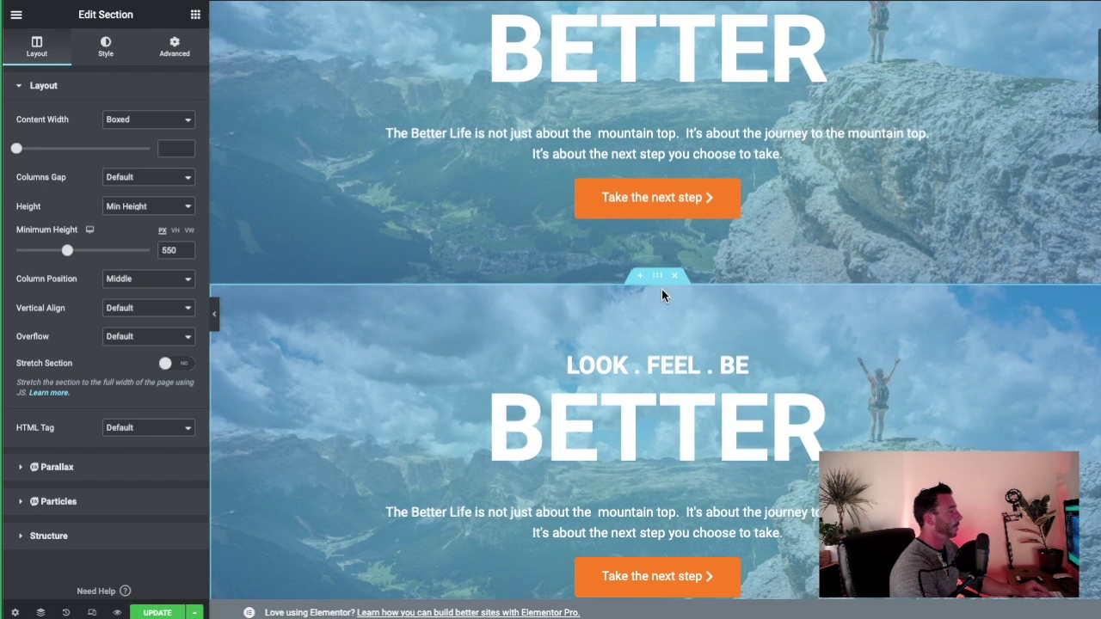
scroll(659, 287, down, 1)
click(641, 250)
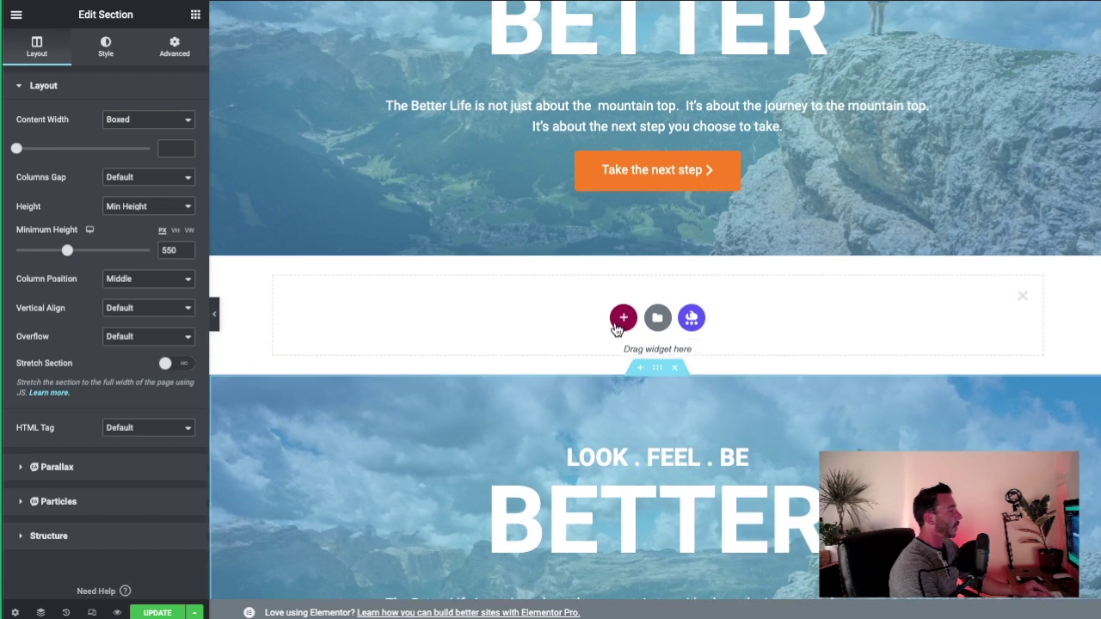
click(622, 317)
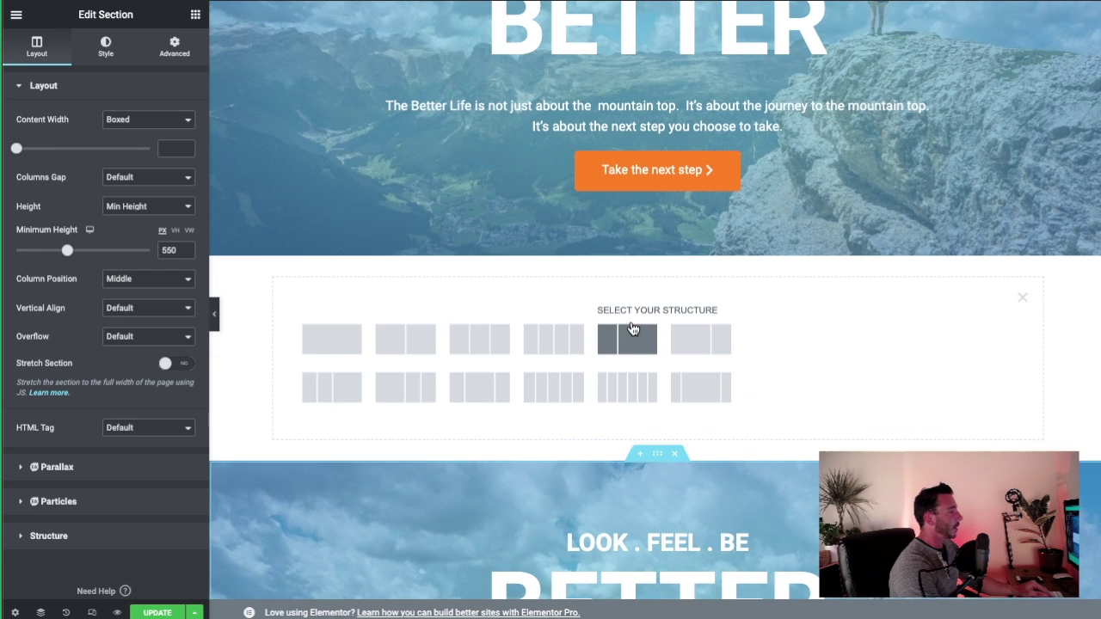
click(486, 345)
- Remove the lower hero section's background image and clear its background overlay colour, using the Classic overlay type
scroll(745, 335, down, 3)
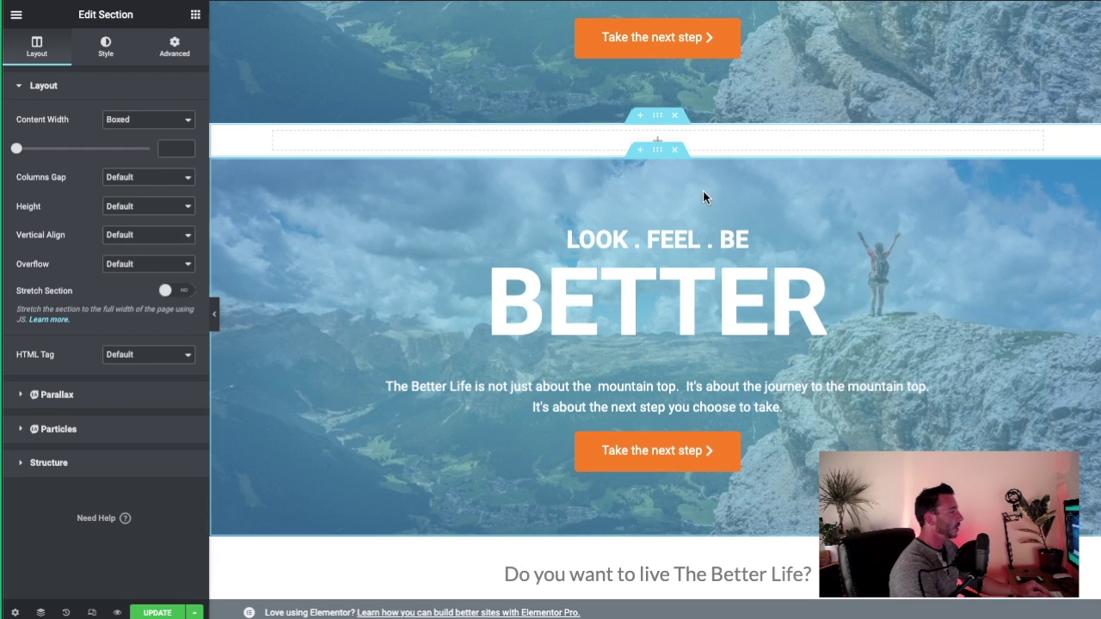
click(655, 155)
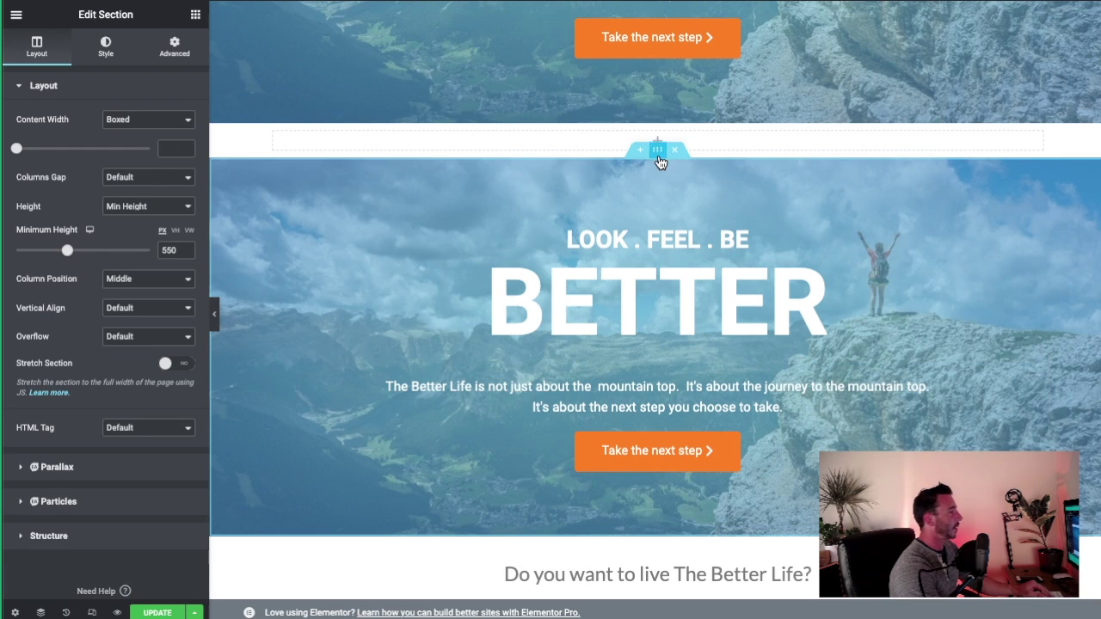
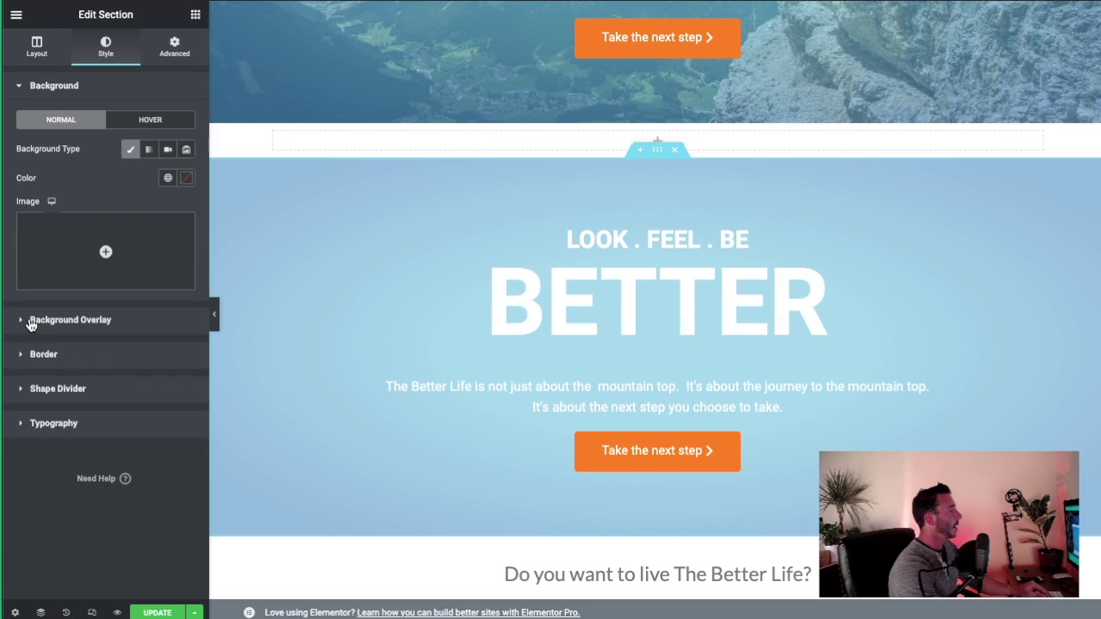
click(23, 324)
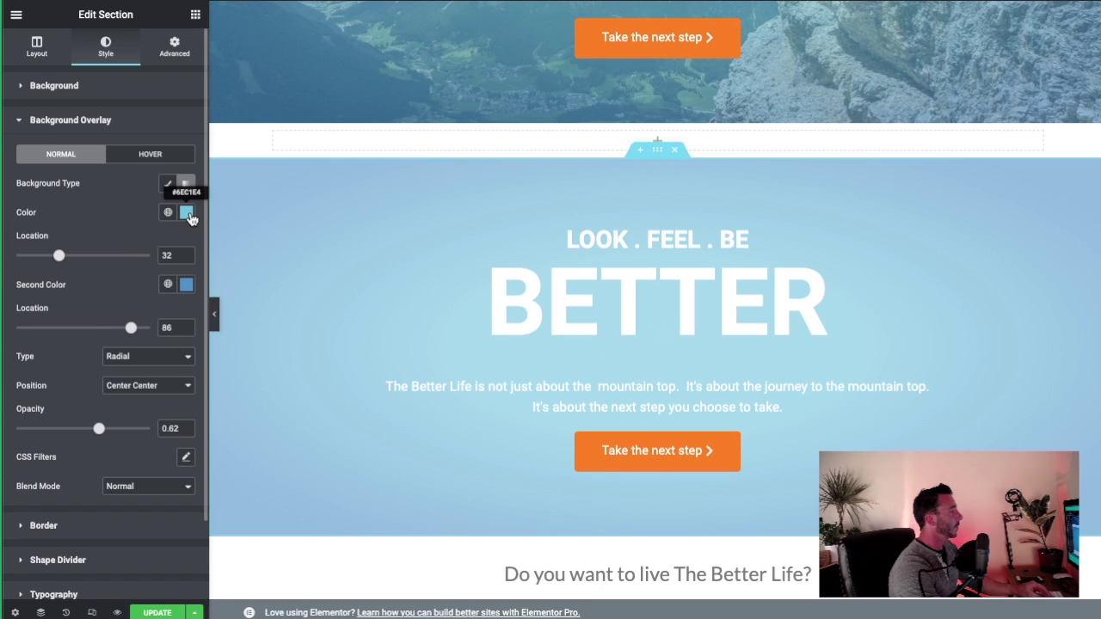
click(167, 184)
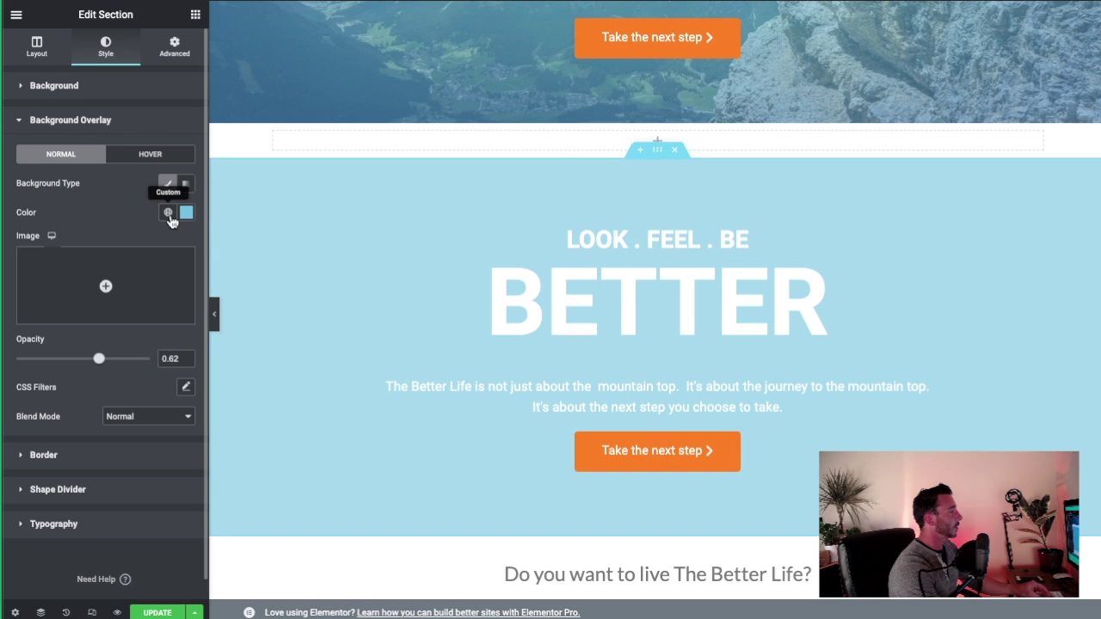
click(168, 212)
click(185, 213)
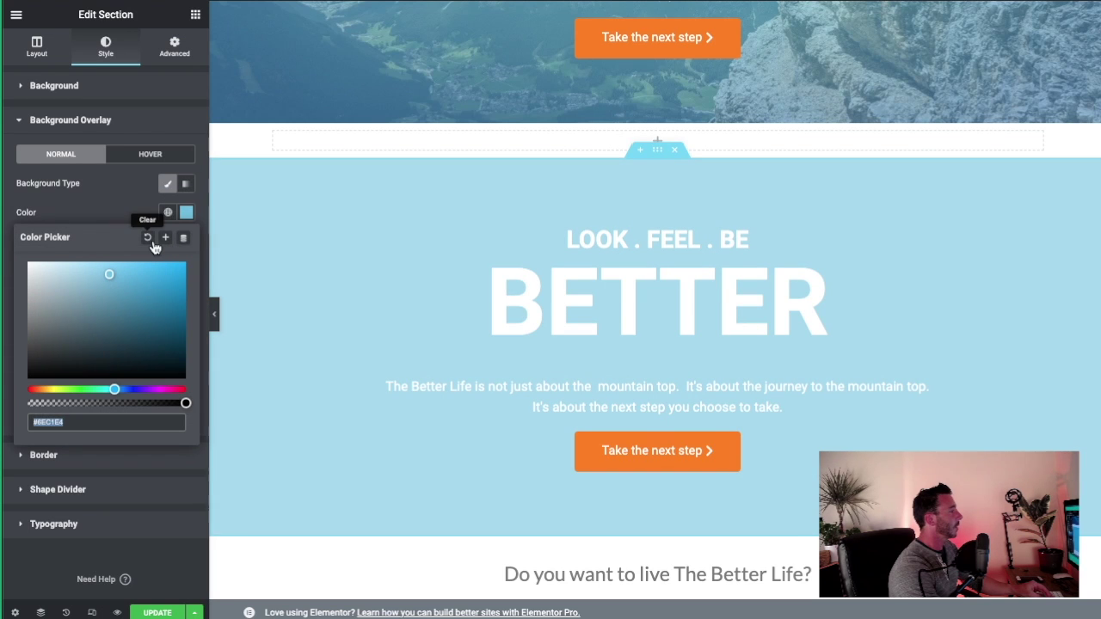
click(148, 239)
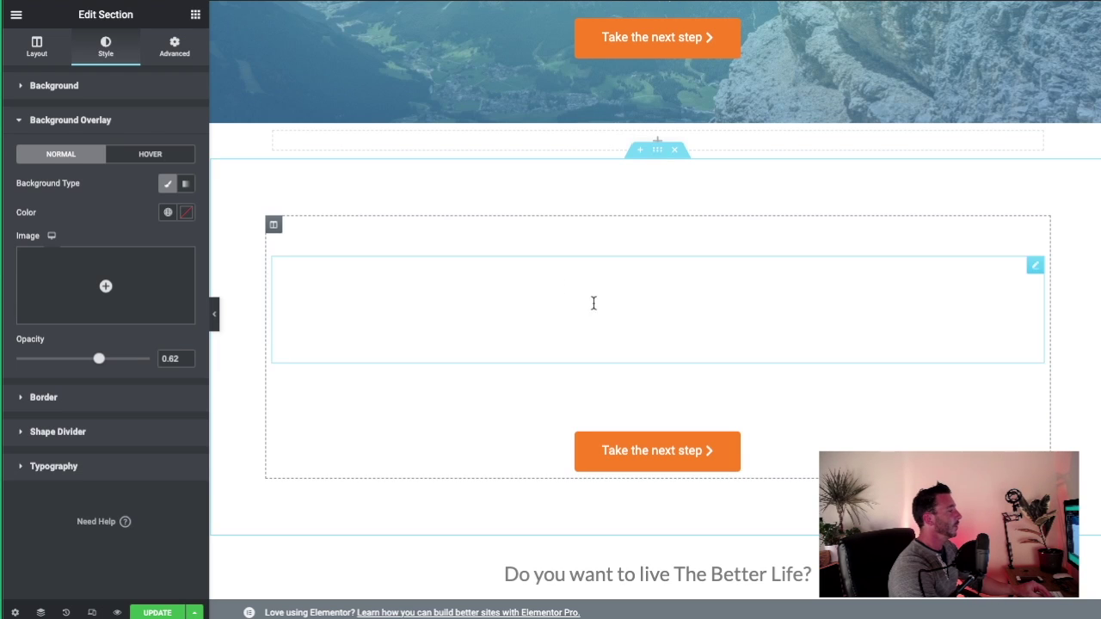
- Set the mountain hiker picture person-1245959_1280-1-1.jpg from the media library as the lower hero section's background image
click(581, 313)
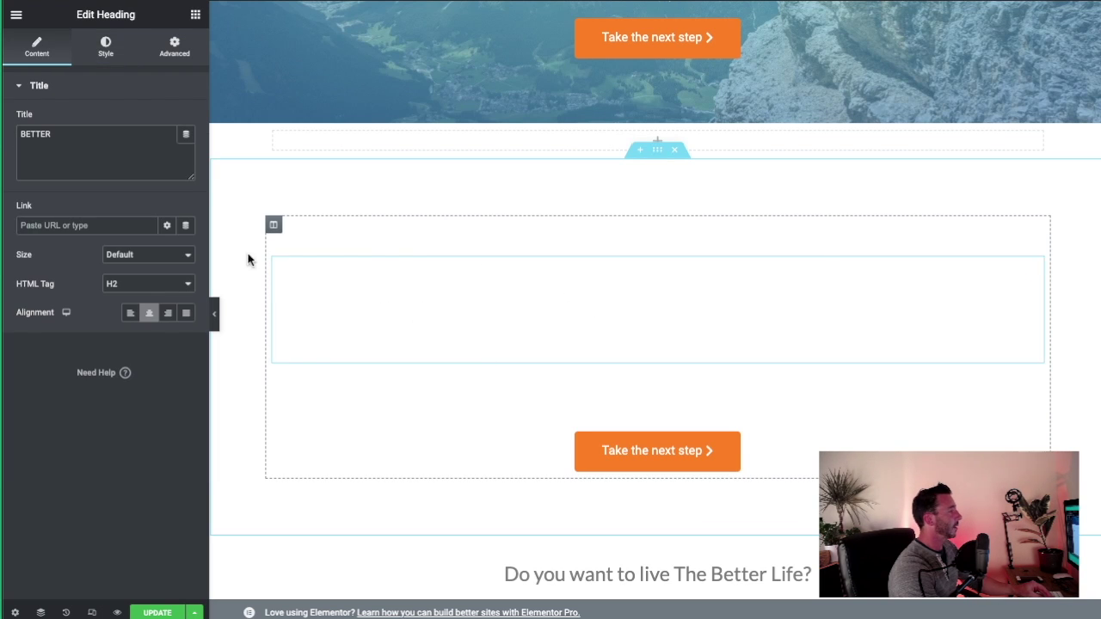
click(657, 152)
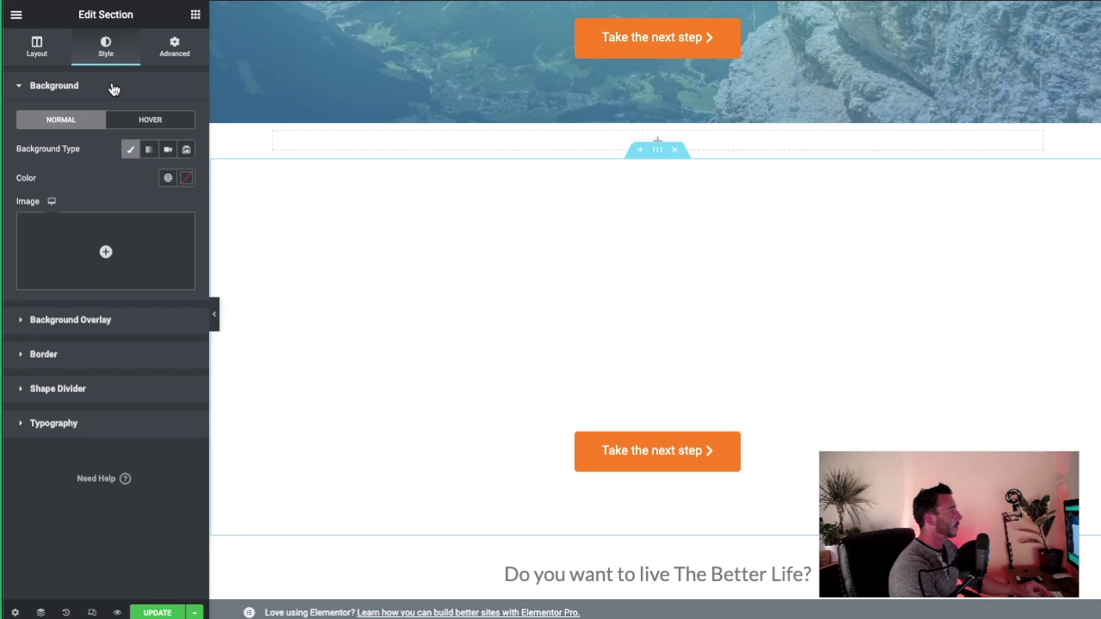
click(148, 248)
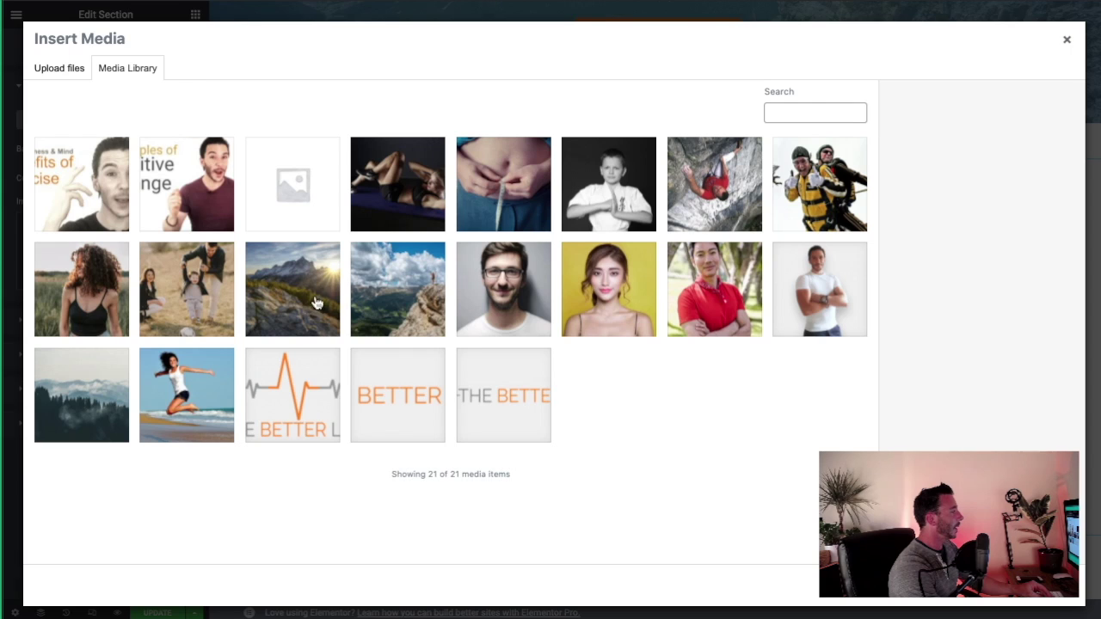
click(391, 289)
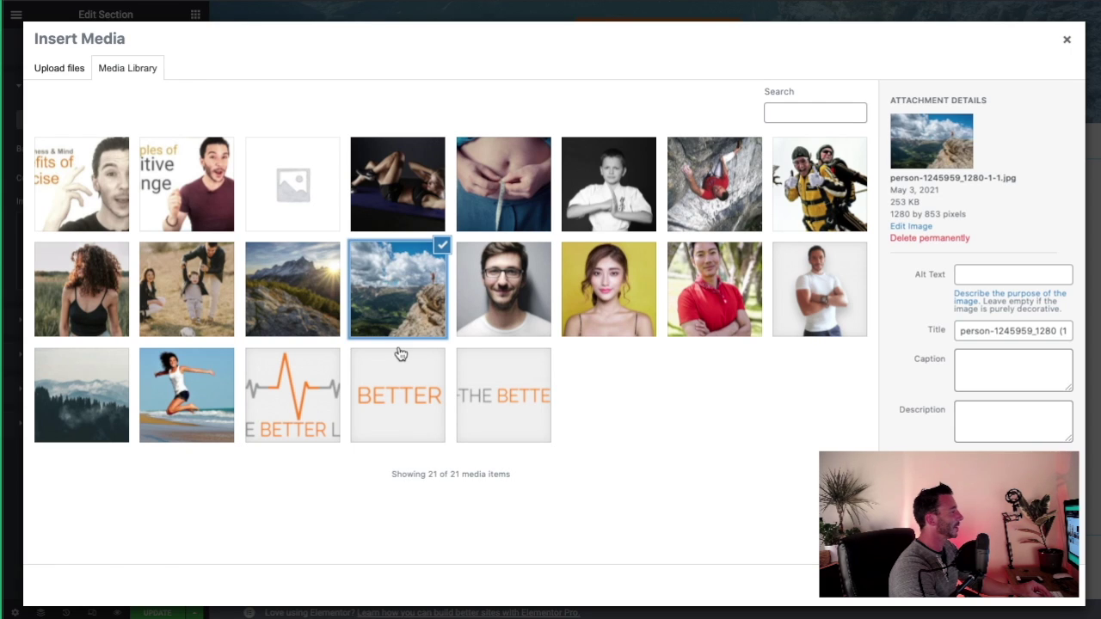
click(1032, 598)
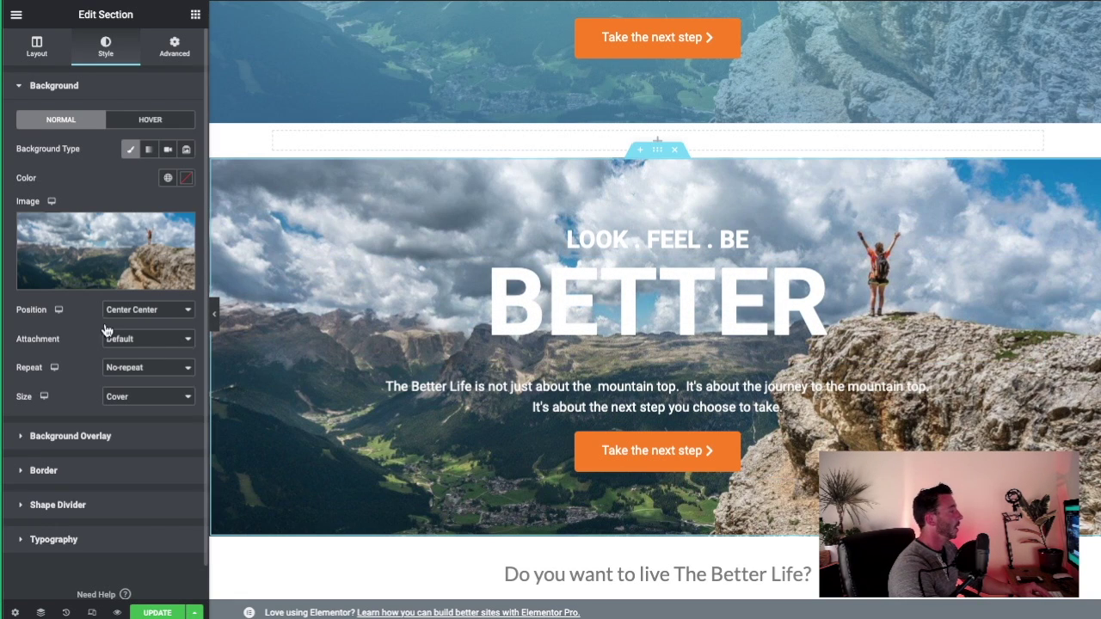
- Try a solid green Classic background overlay (#1FC922) on the lower hero section
click(23, 442)
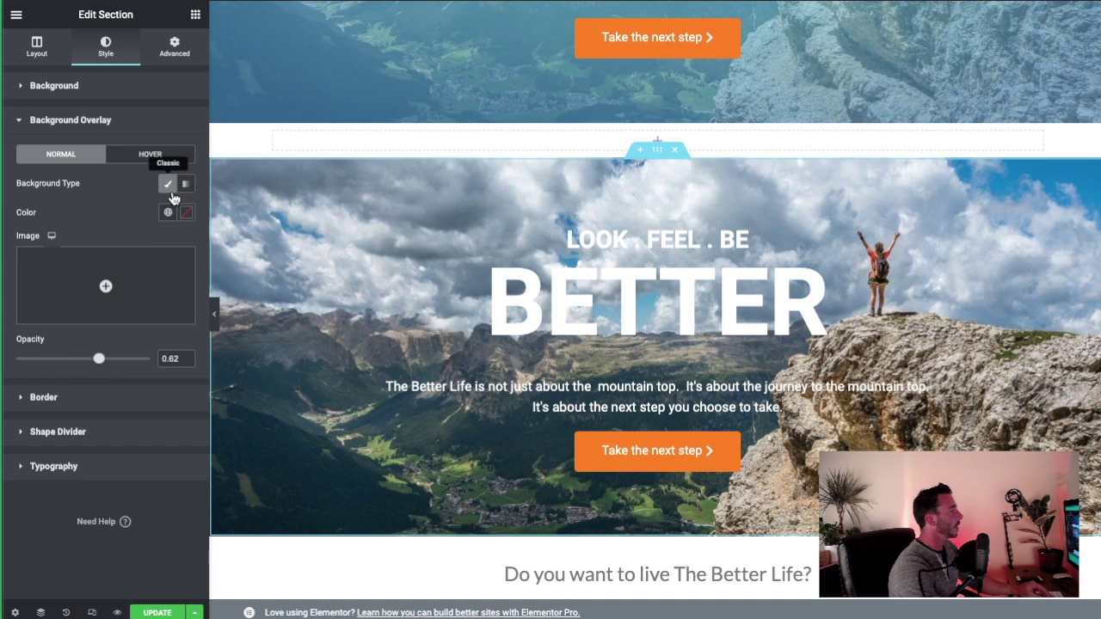
click(188, 215)
click(104, 378)
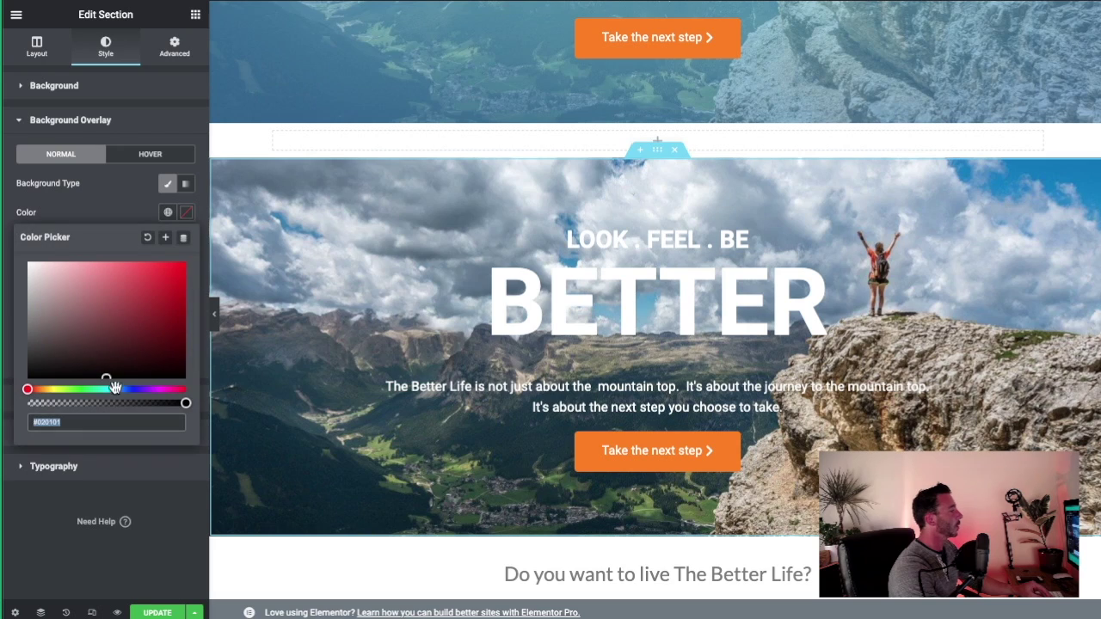
click(79, 391)
click(123, 277)
click(160, 286)
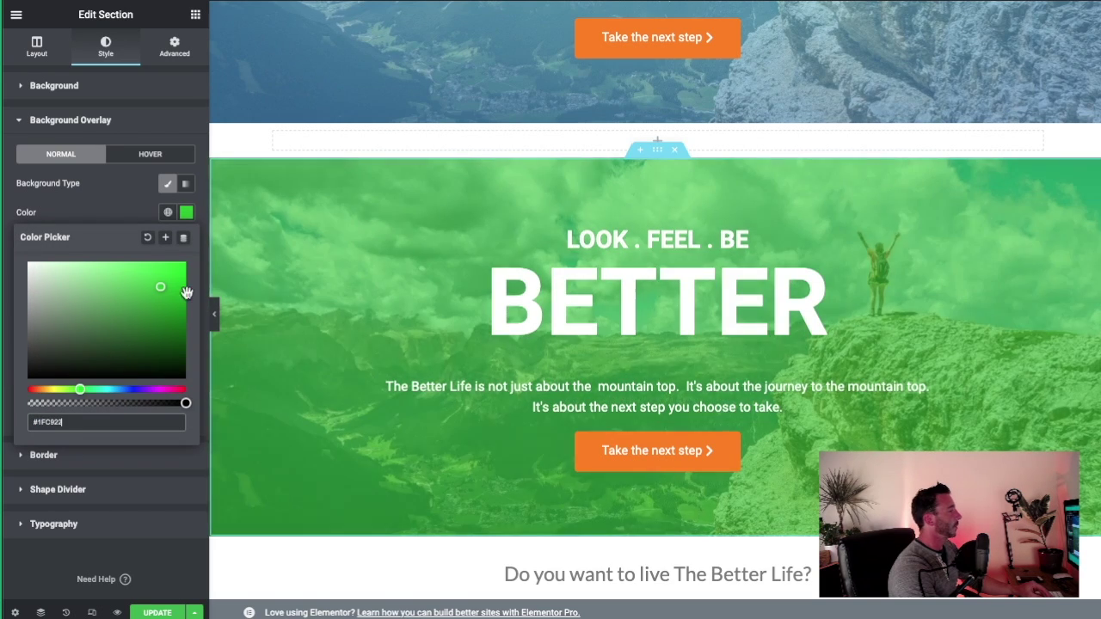
click(125, 215)
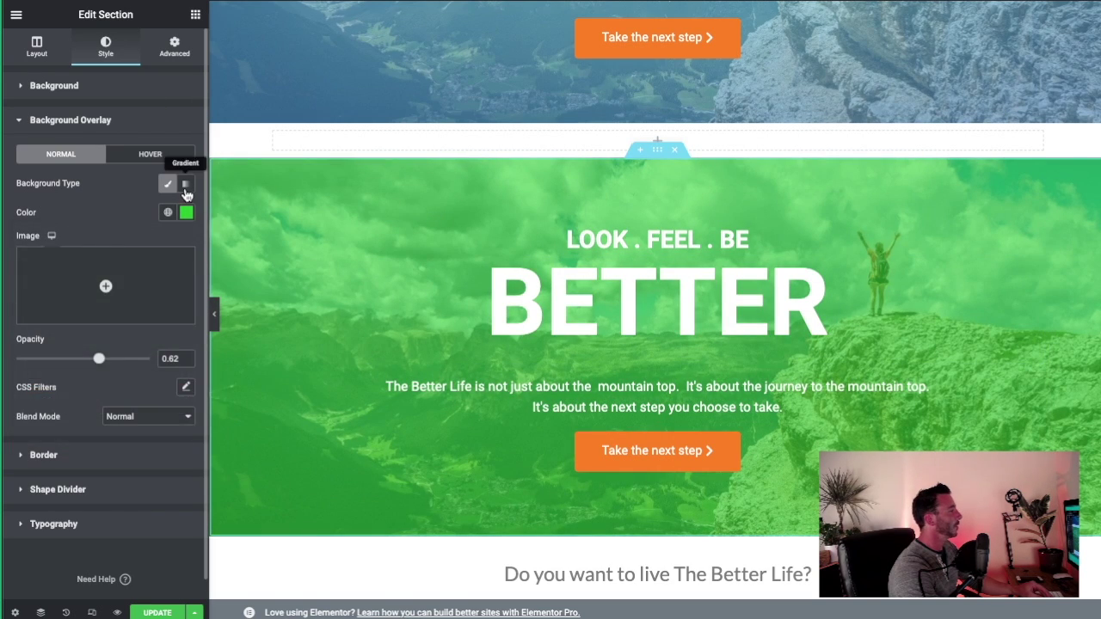
- Switch the lower hero section's background overlay to Gradient and set its first colour to a medium blue
click(185, 183)
click(186, 215)
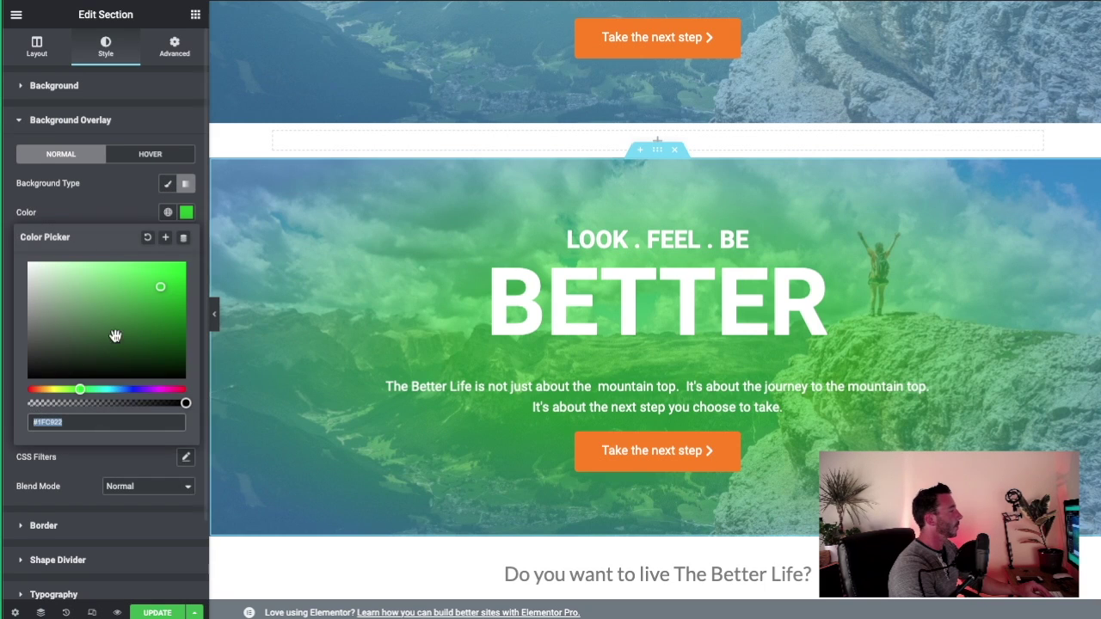
click(114, 391)
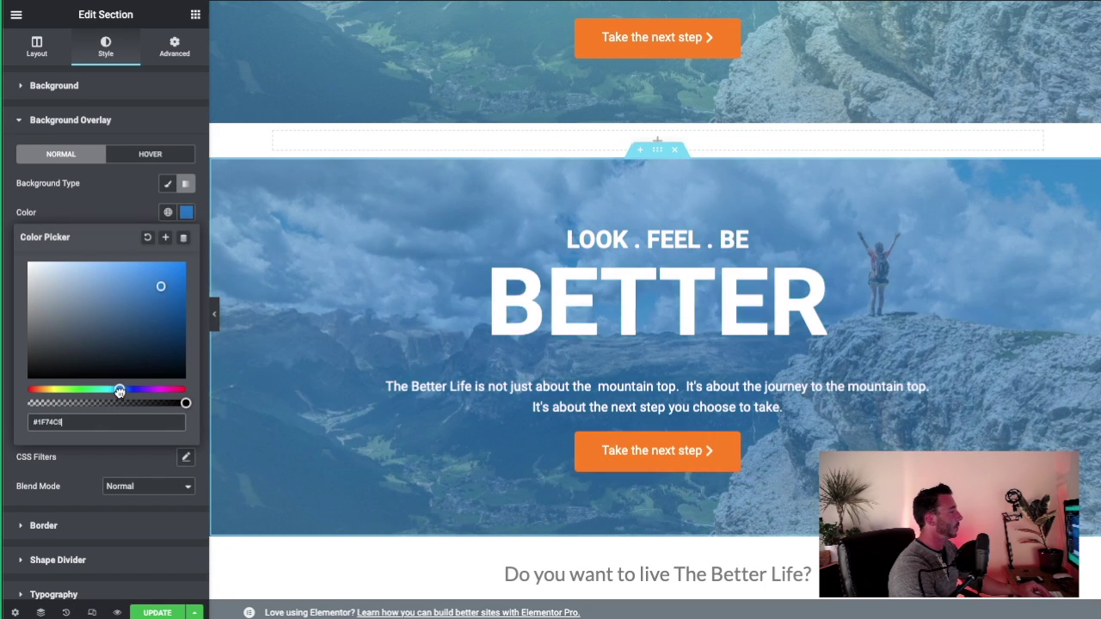
drag(117, 392, 115, 393)
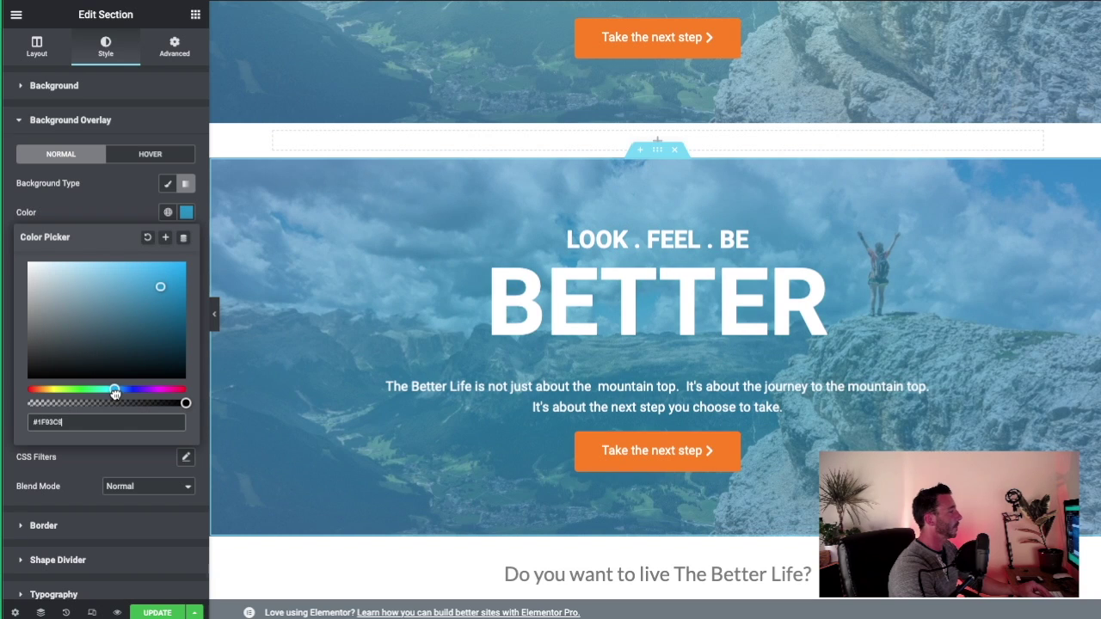
click(186, 184)
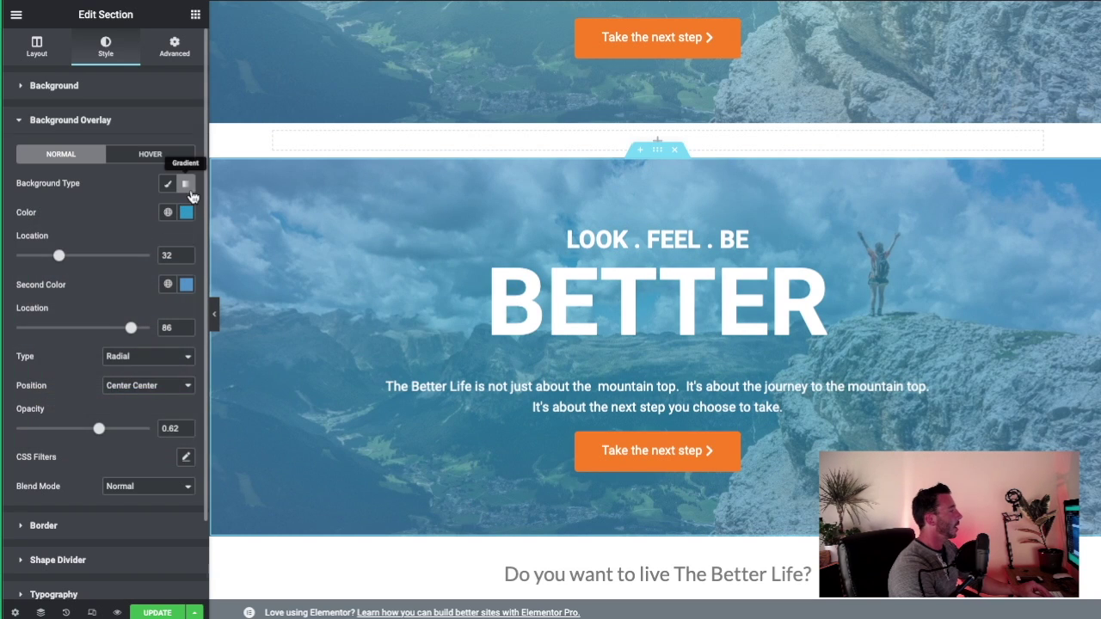
click(189, 184)
click(188, 184)
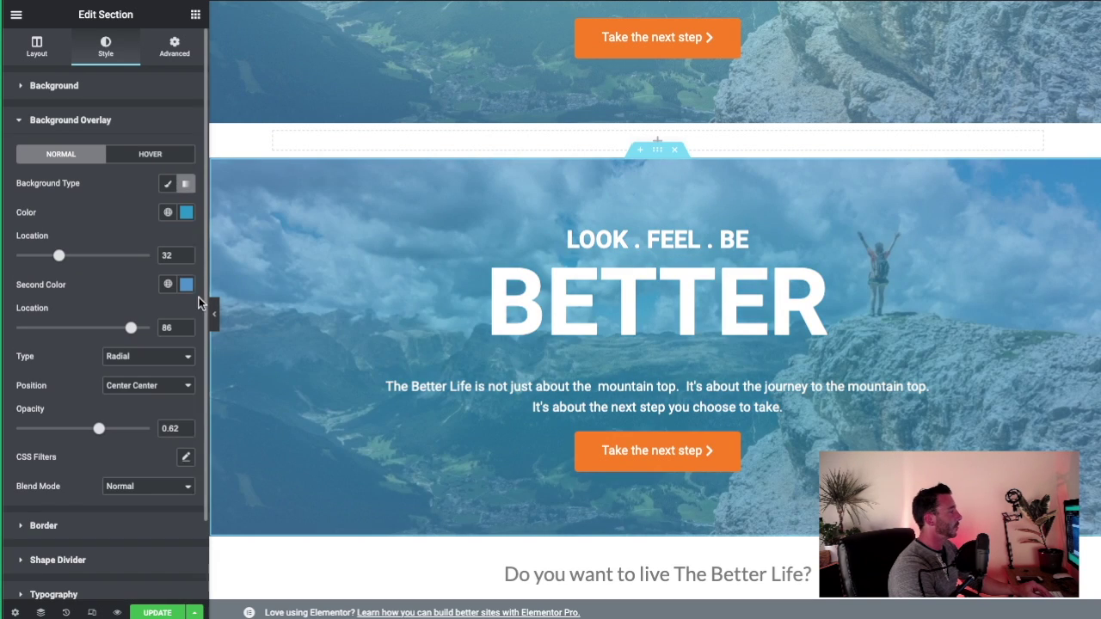
- Set the overlay gradient's second colour to a dark blue and keep the gradient type at Radial
click(187, 285)
drag(160, 442, 160, 395)
click(120, 210)
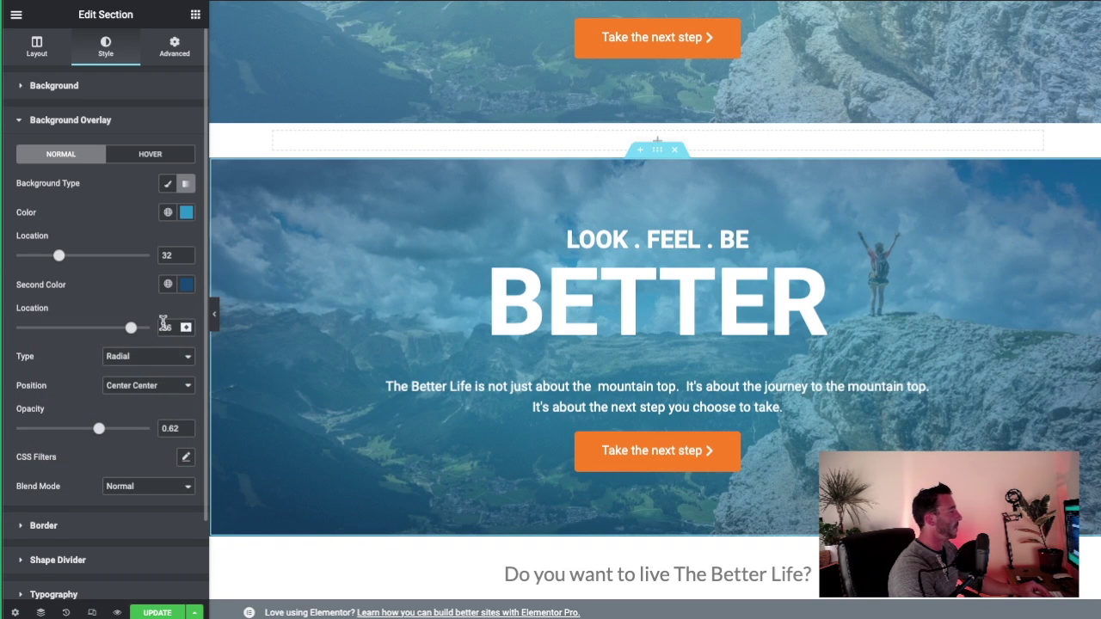
click(142, 356)
click(146, 342)
click(148, 356)
click(125, 365)
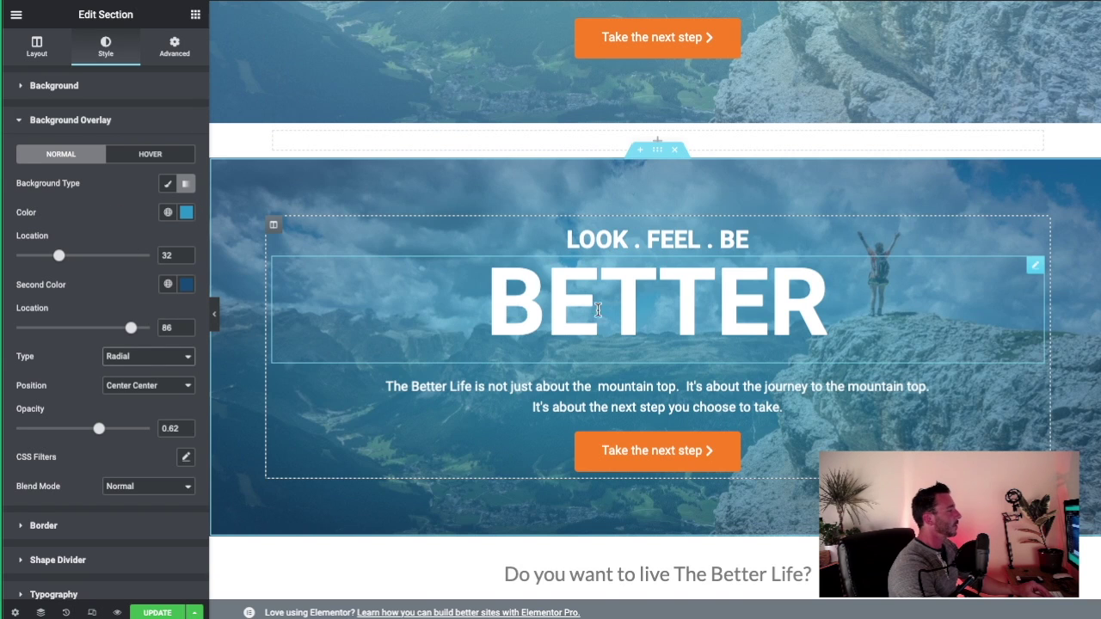
scroll(696, 326, down, 1)
scroll(699, 312, up, 4)
scroll(700, 313, down, 4)
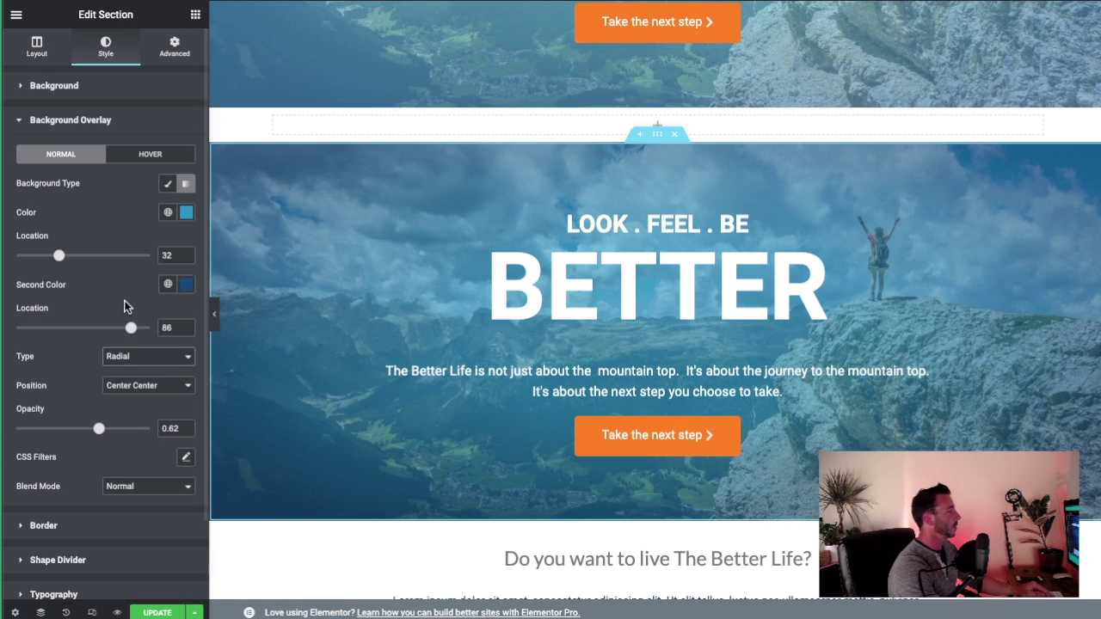
- Add a Mountains shape divider to the top edge of the lower hero section
scroll(86, 334, down, 1)
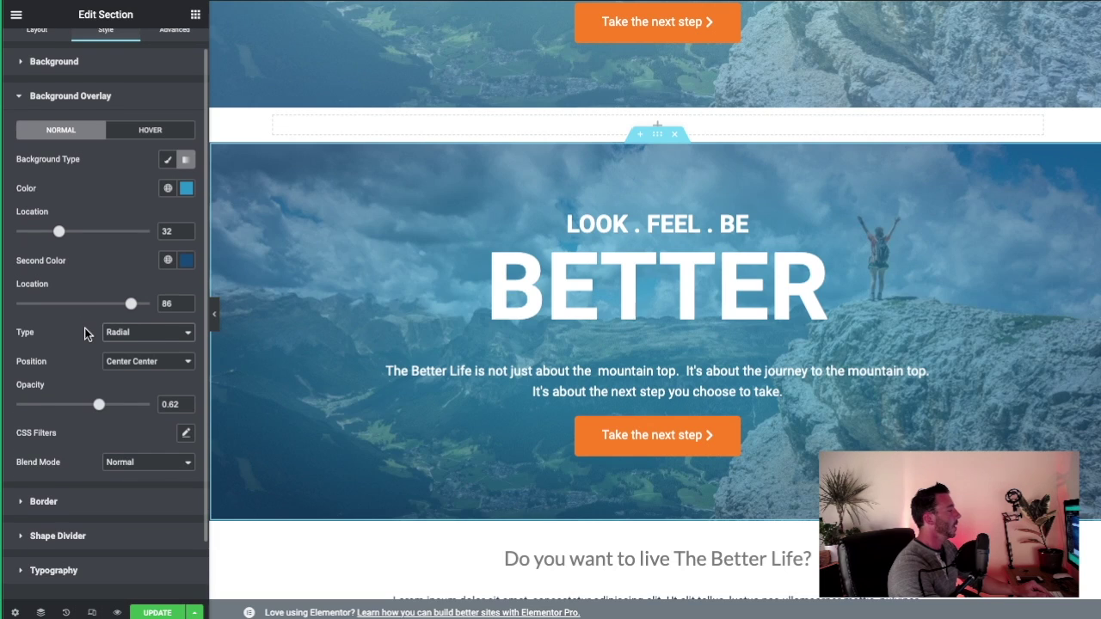
click(23, 542)
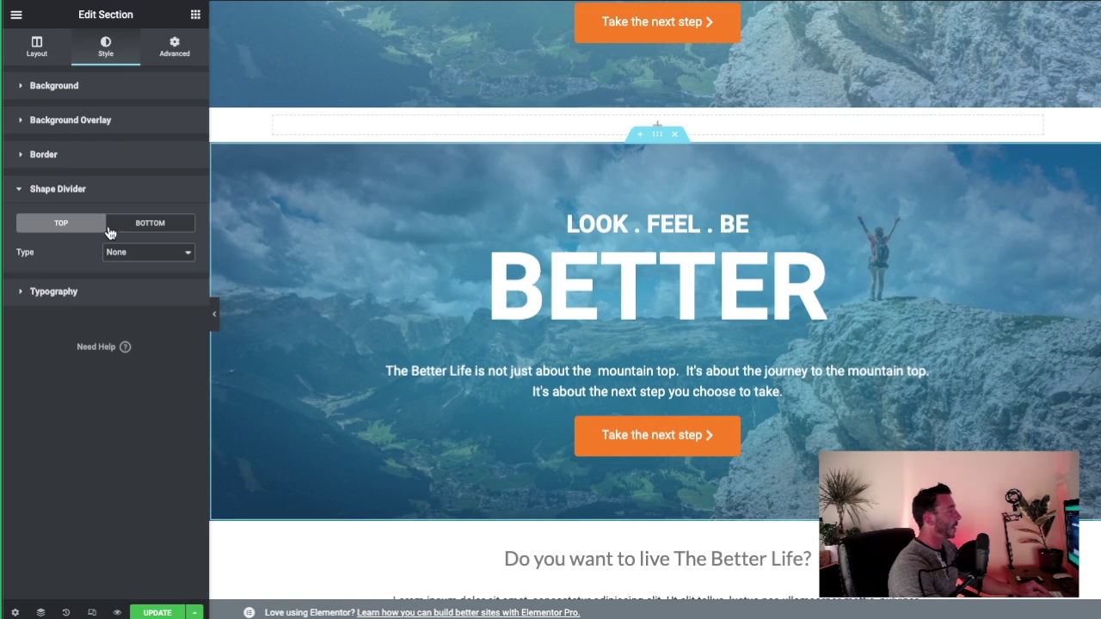
click(149, 253)
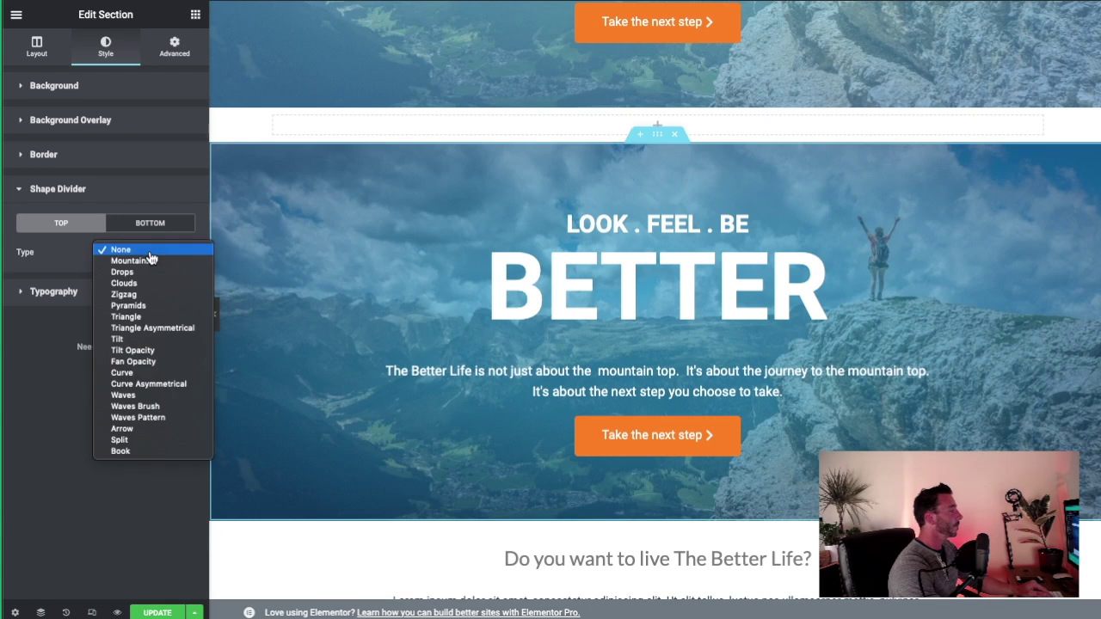
click(151, 261)
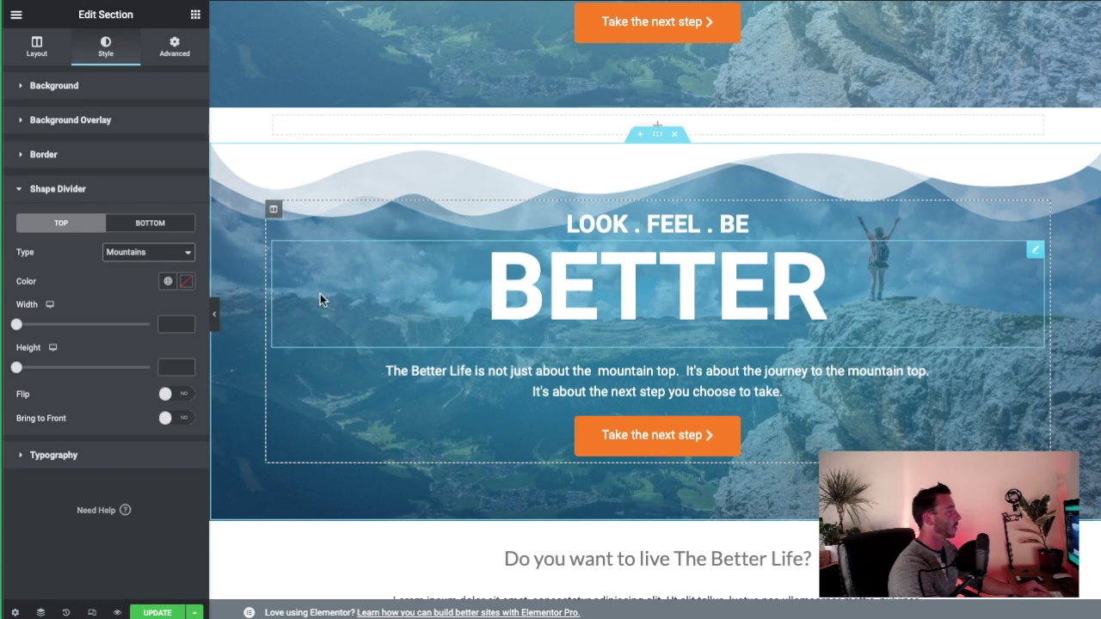
- Add a Mountains shape divider to the section's bottom edge with width 160 and height 169
click(151, 226)
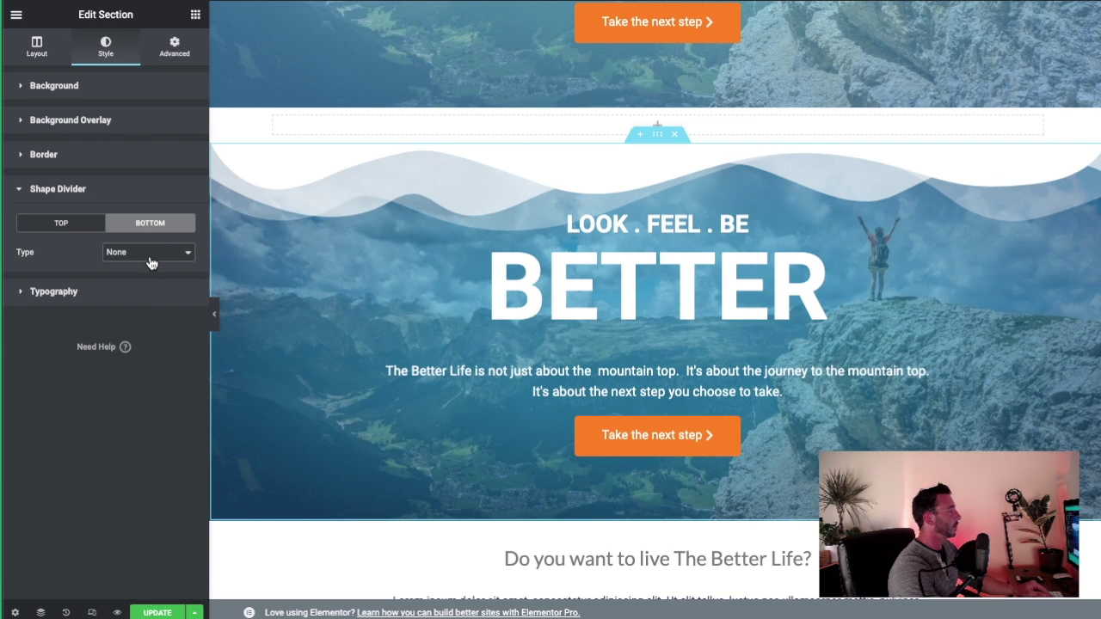
click(148, 259)
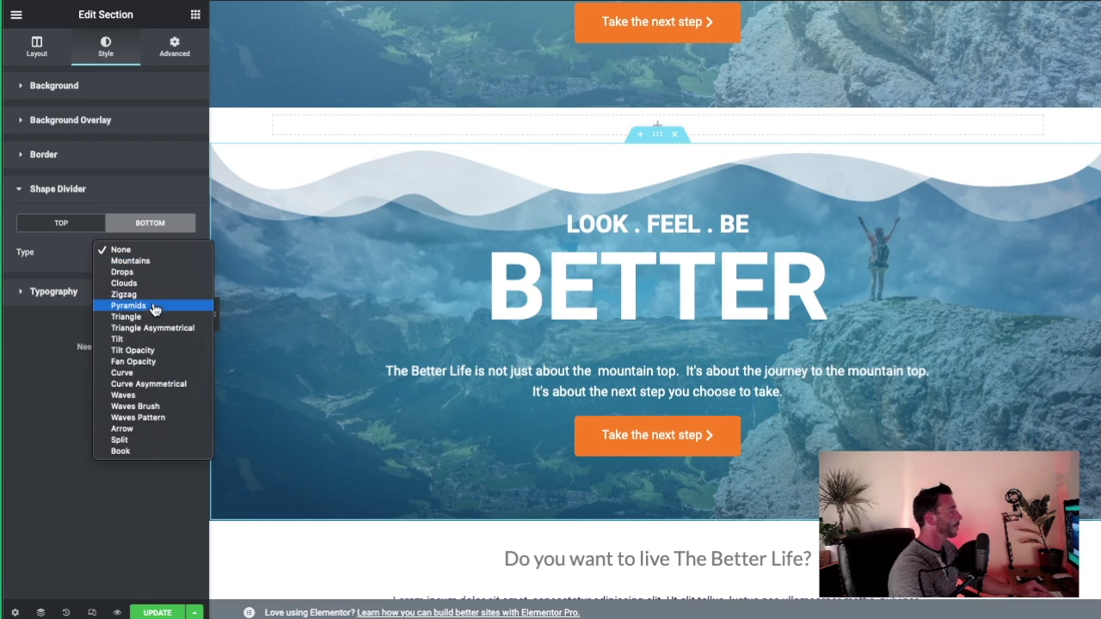
click(142, 261)
scroll(545, 371, down, 1)
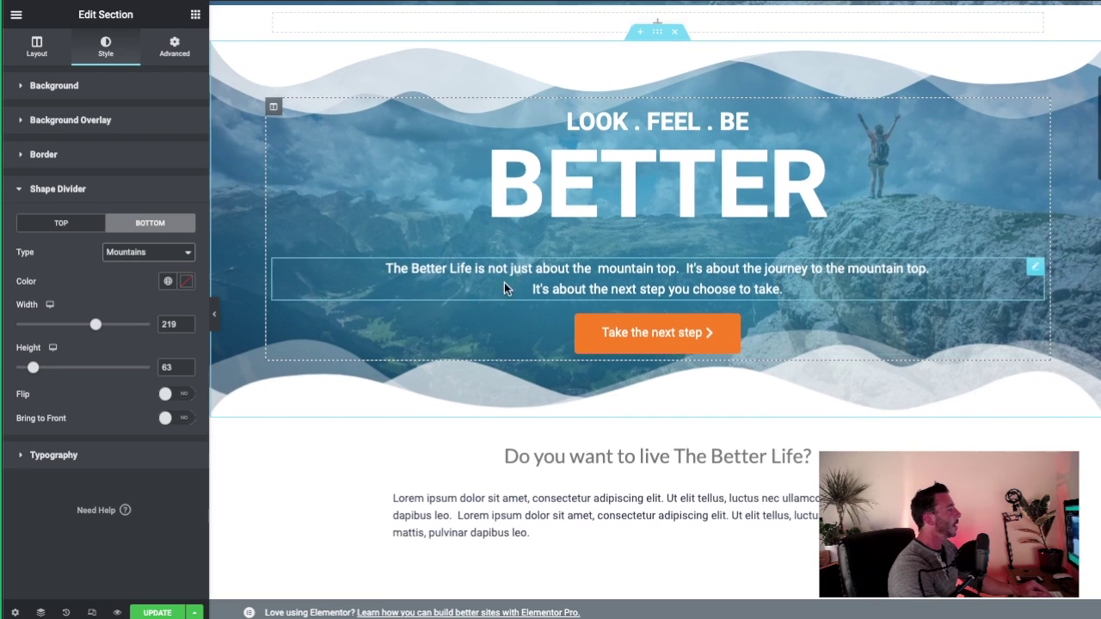
drag(95, 325, 62, 371)
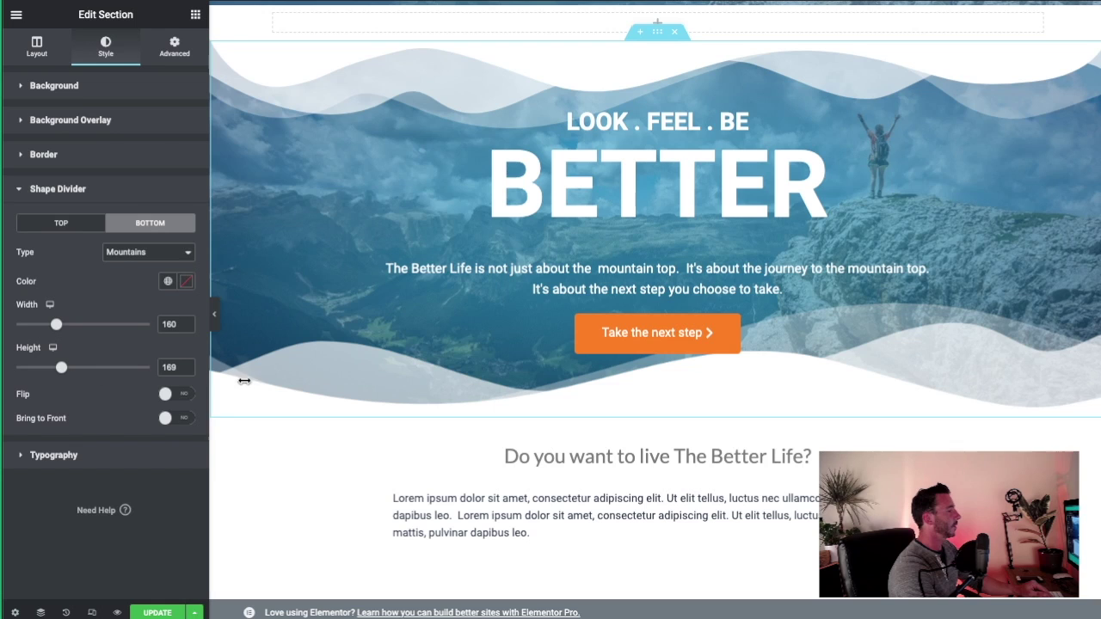
- Try the Zigzag and Tilt types on the lower hero section's bottom shape divider and settle on Tilt Opacity
click(160, 253)
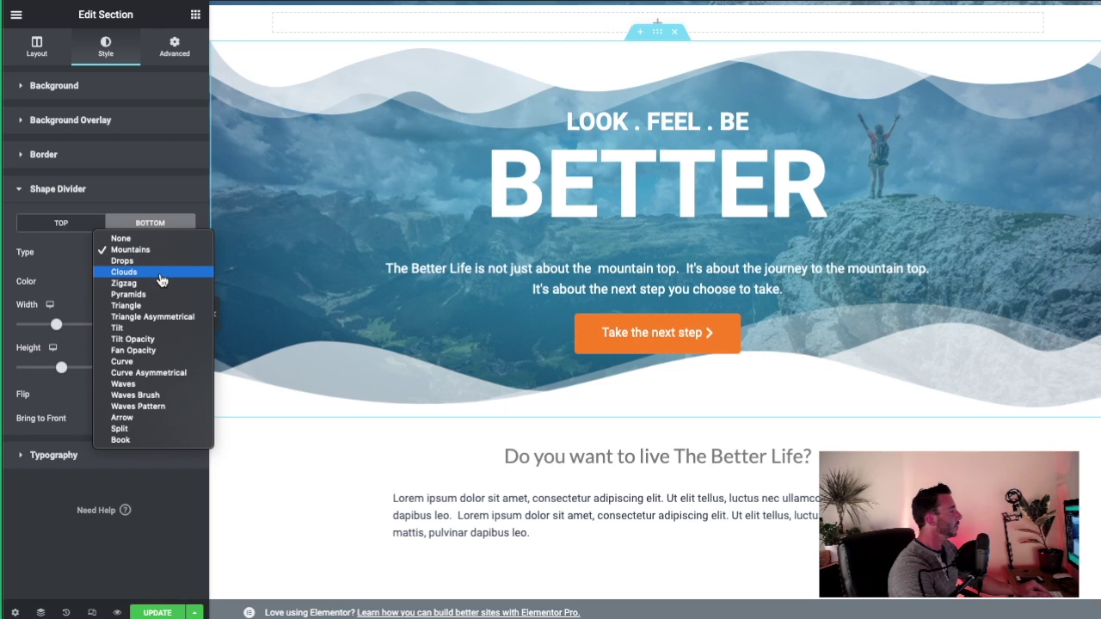
click(160, 282)
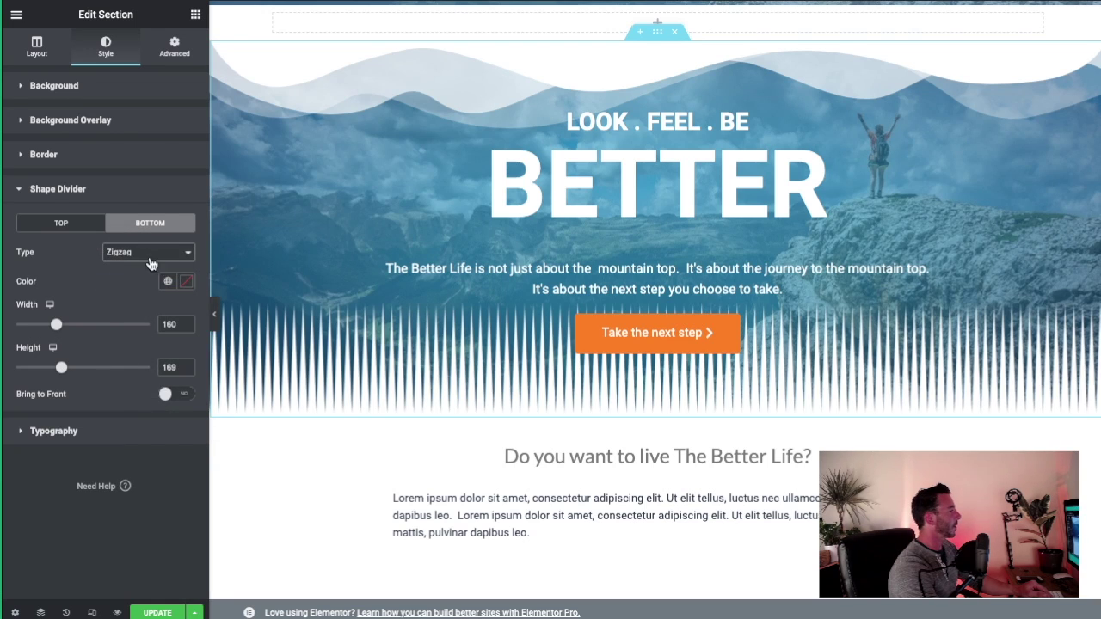
click(150, 258)
click(142, 296)
click(148, 256)
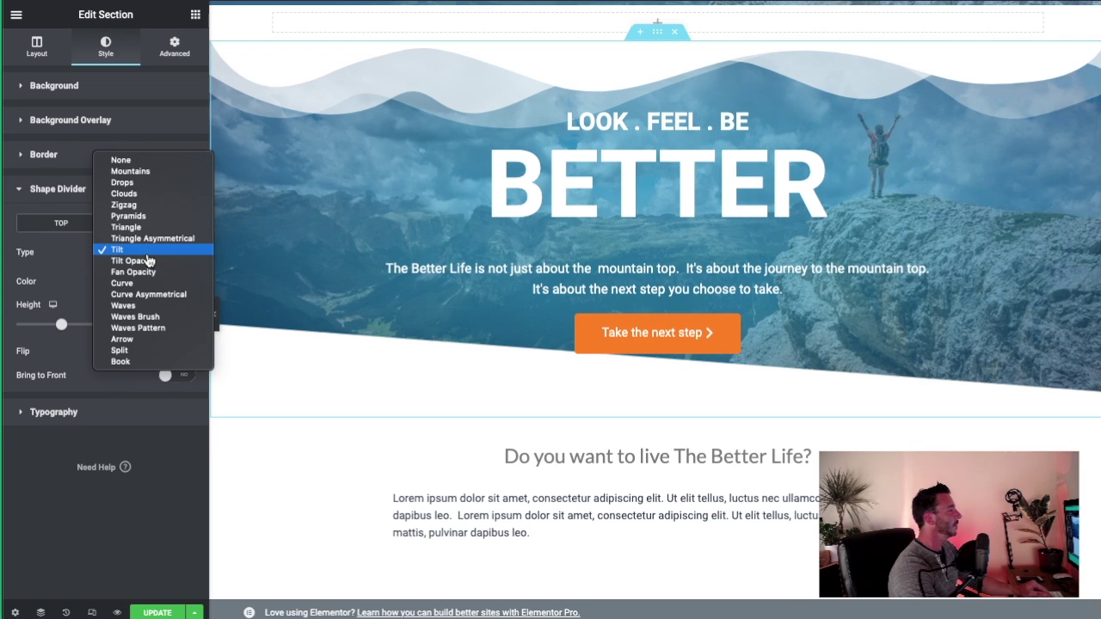
click(142, 261)
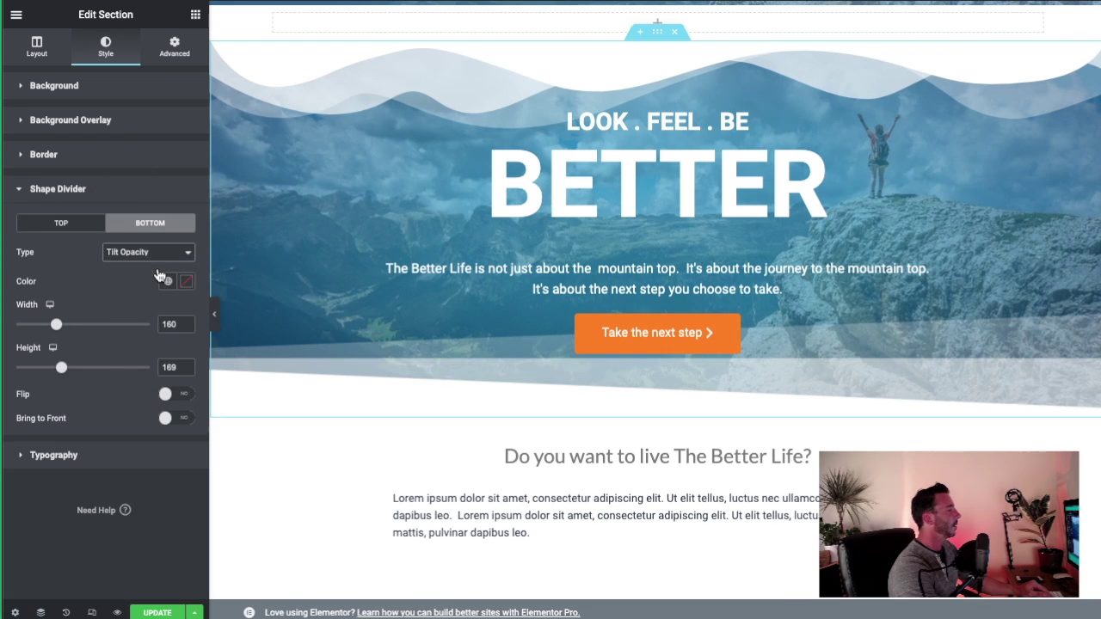
- Set the Tilt Opacity divider's width to 123 and its height to 190
drag(60, 331, 32, 327)
mouse_move(61, 367)
mouse_down()
mouse_move(113, 369)
mouse_move(48, 370)
mouse_up()
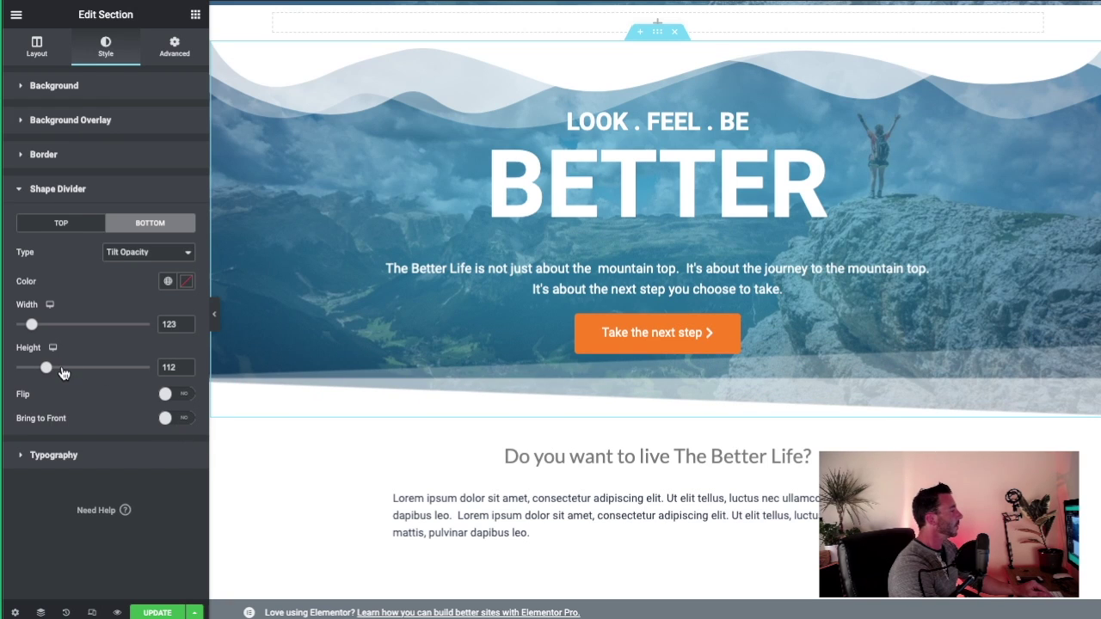
drag(49, 368, 67, 368)
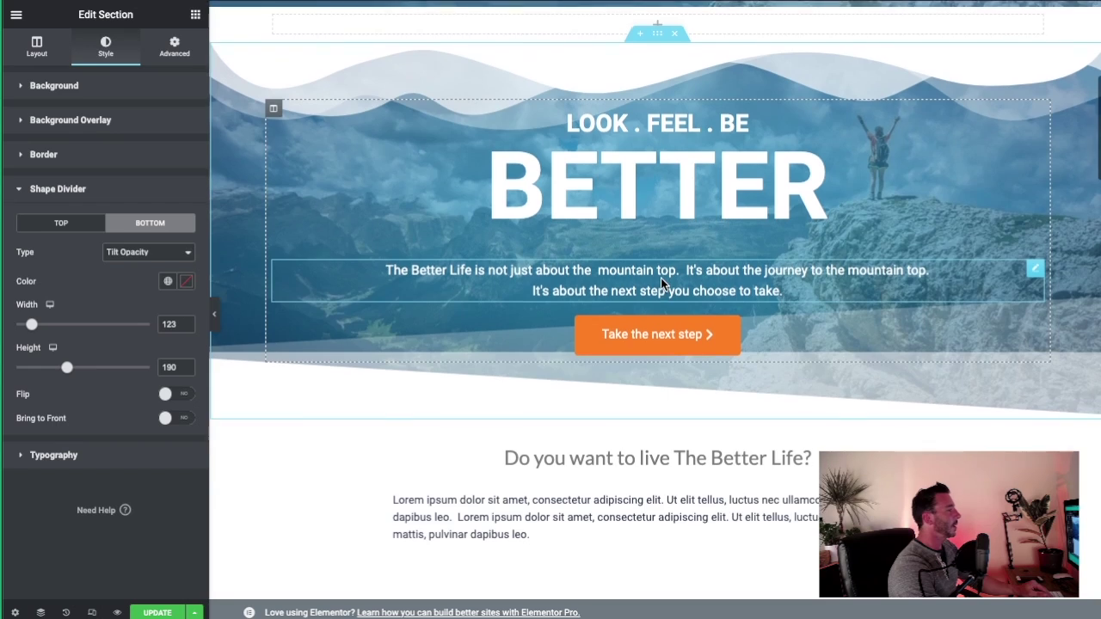
- Add a Mountains shape divider to the bottom edge of the "Your Trainer & Mentor" section
scroll(660, 277, up, 2)
scroll(660, 276, up, 2)
scroll(662, 284, down, 5)
scroll(645, 277, up, 8)
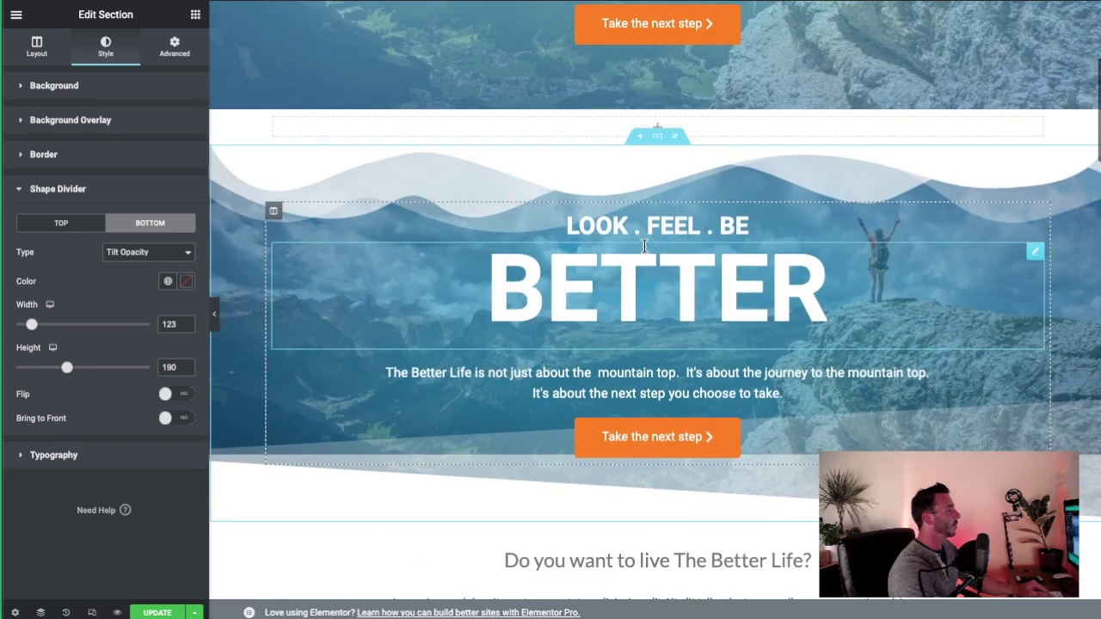
scroll(654, 262, down, 10)
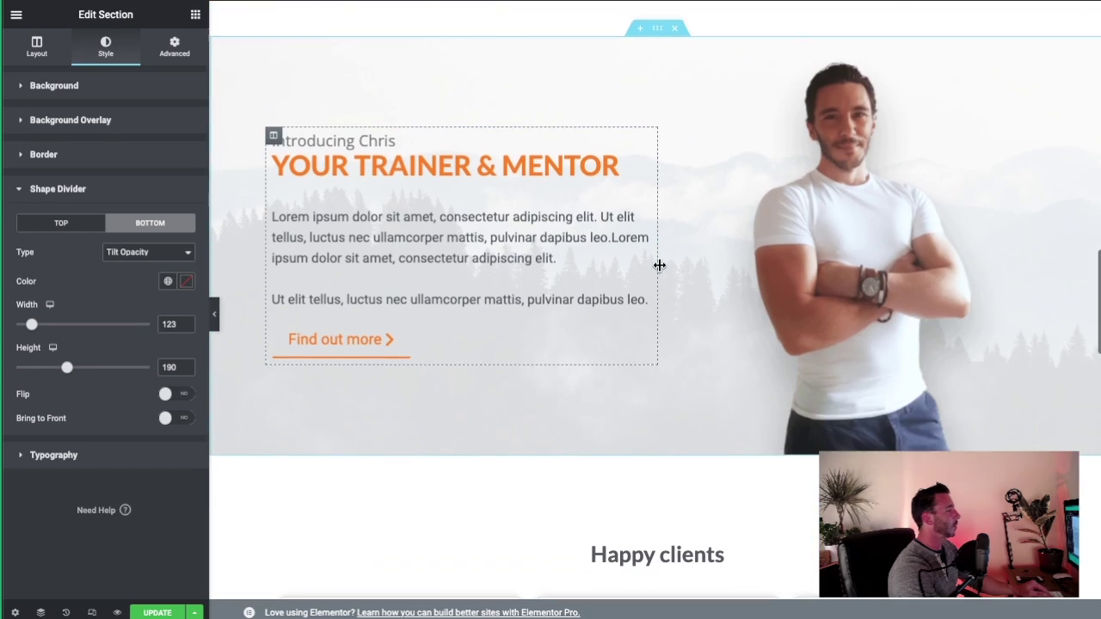
scroll(659, 270, up, 2)
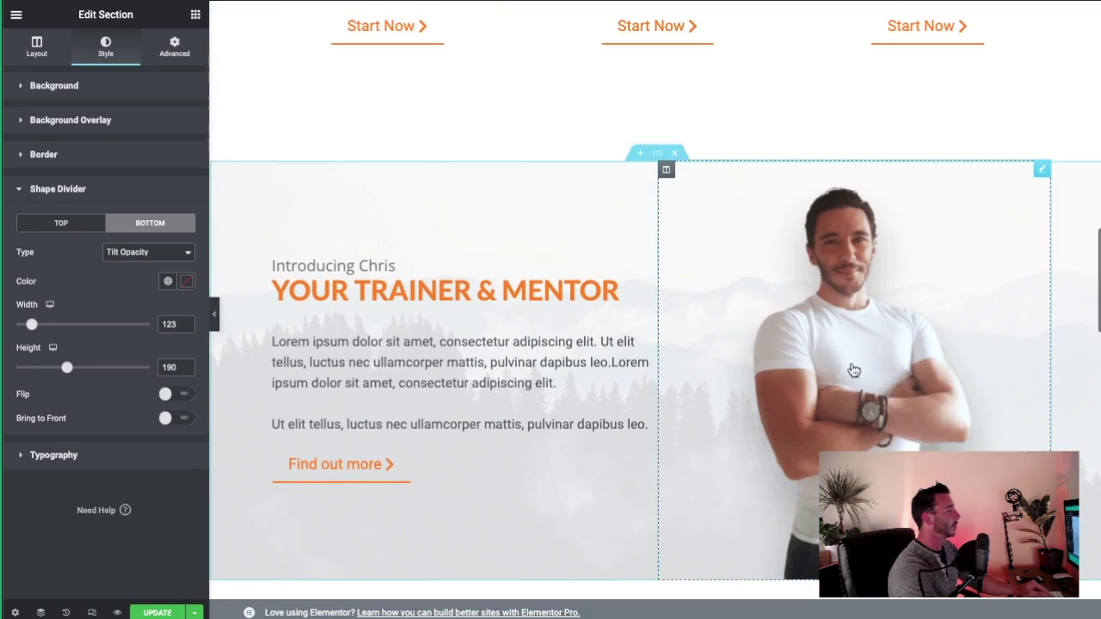
click(657, 159)
scroll(409, 320, down, 2)
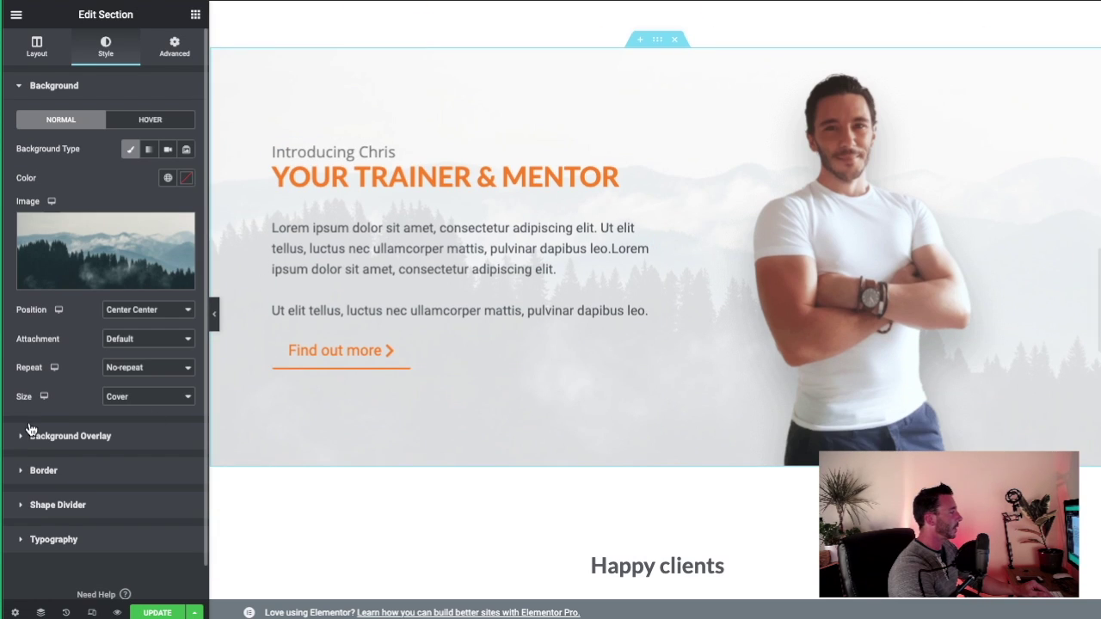
click(51, 505)
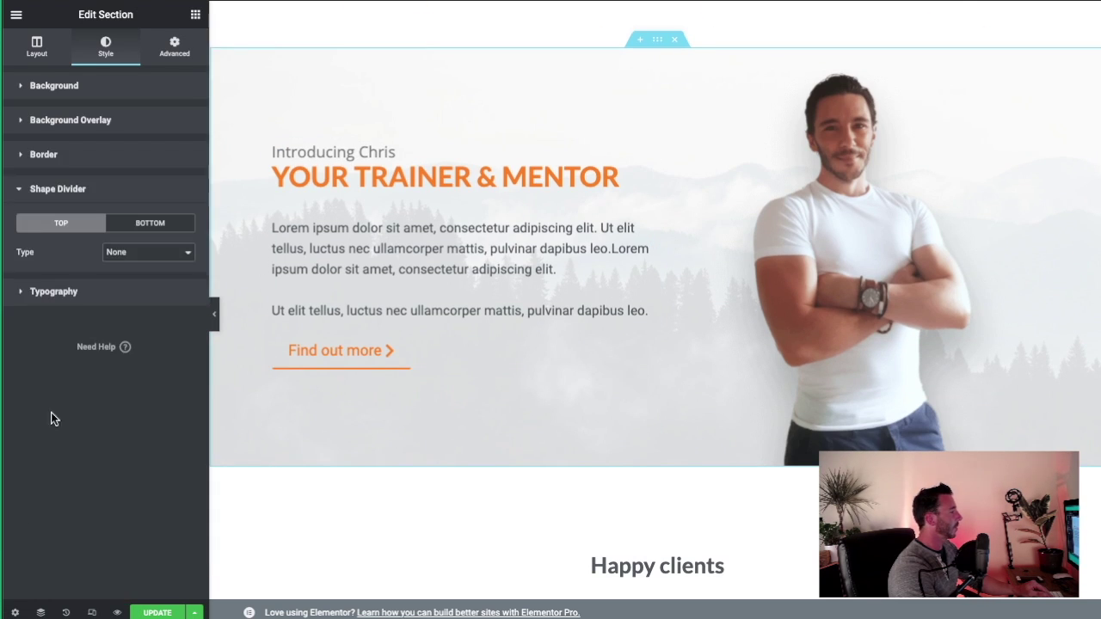
click(127, 225)
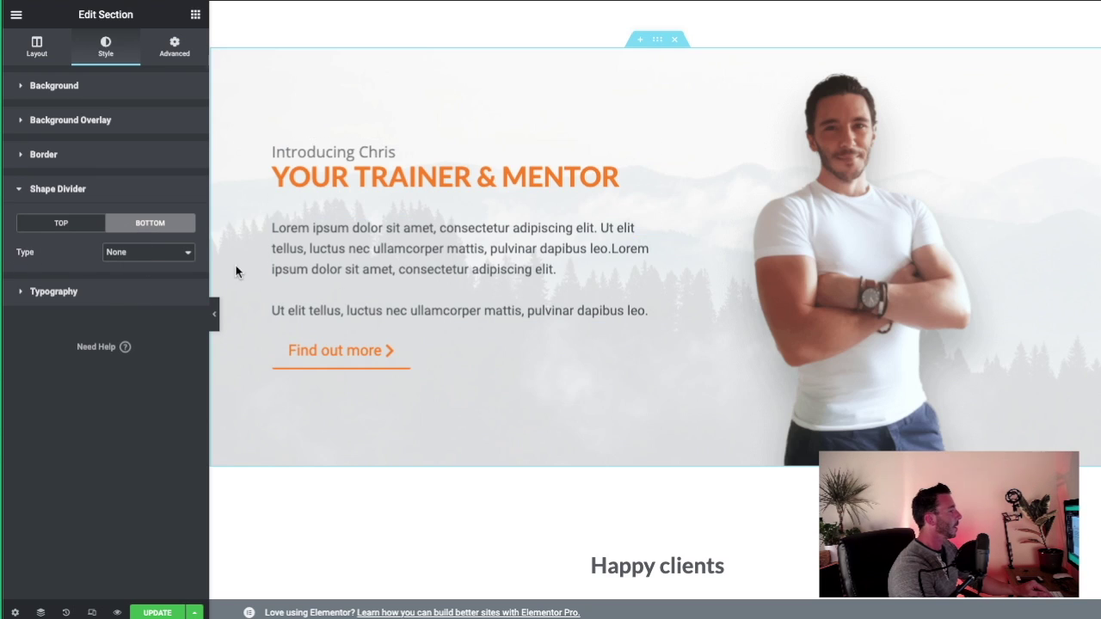
click(172, 259)
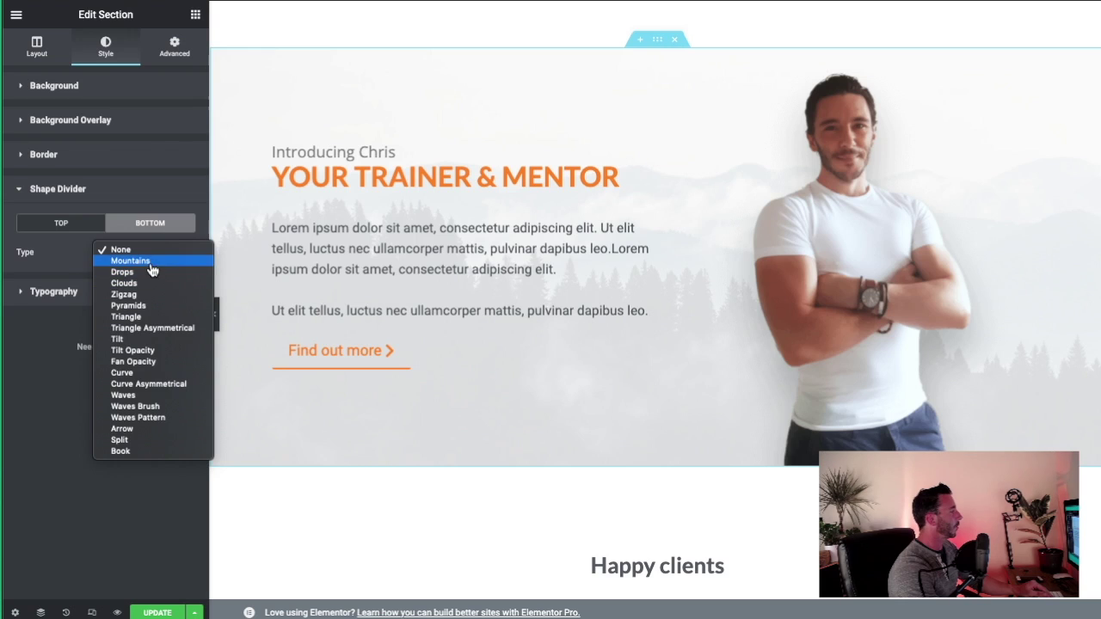
click(155, 261)
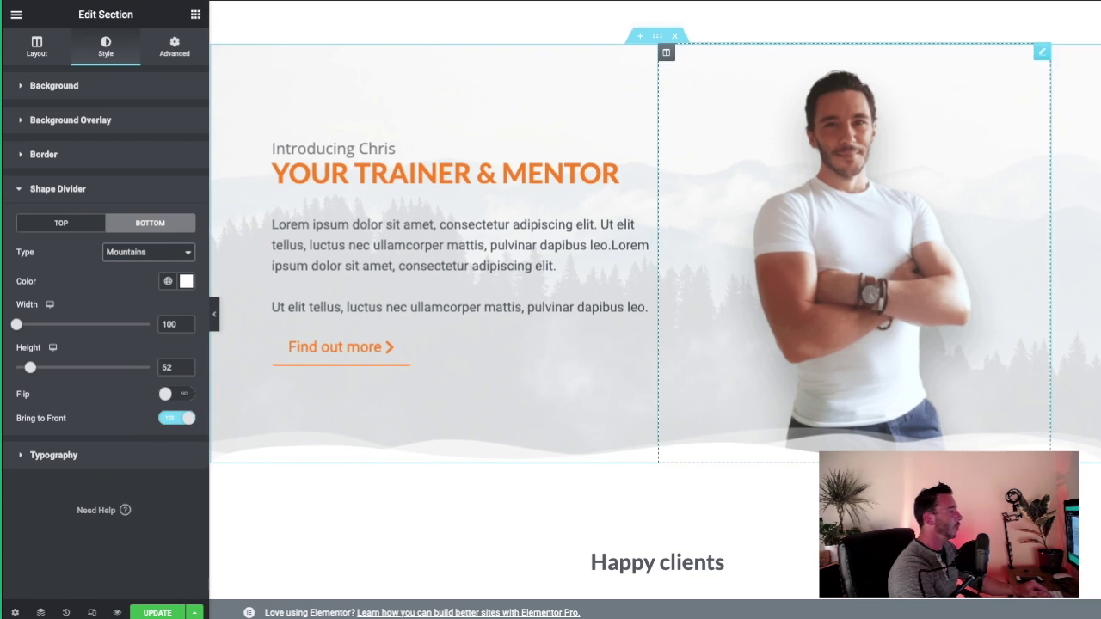
- Turn Bring to Front off for the trainer section's bottom divider to compare, and switch it back on
click(1042, 54)
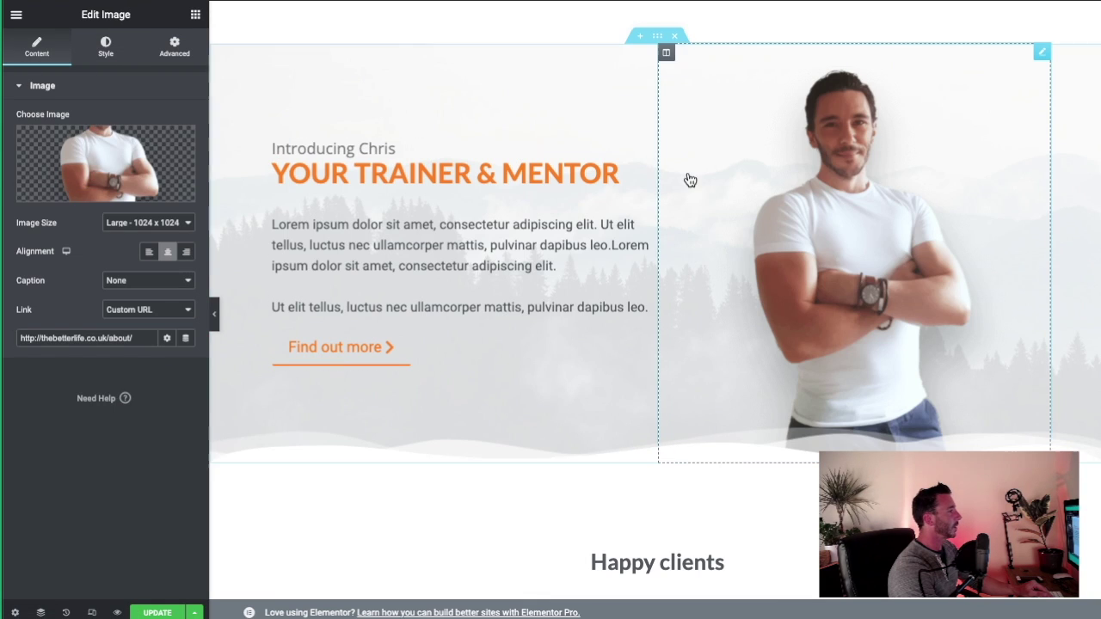
click(657, 36)
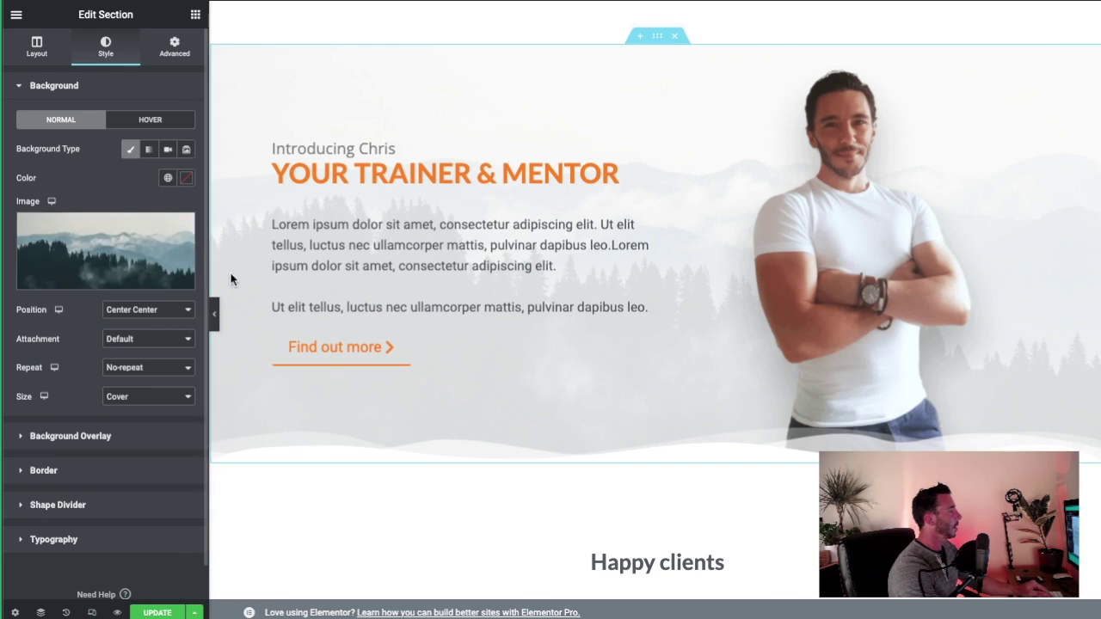
click(38, 505)
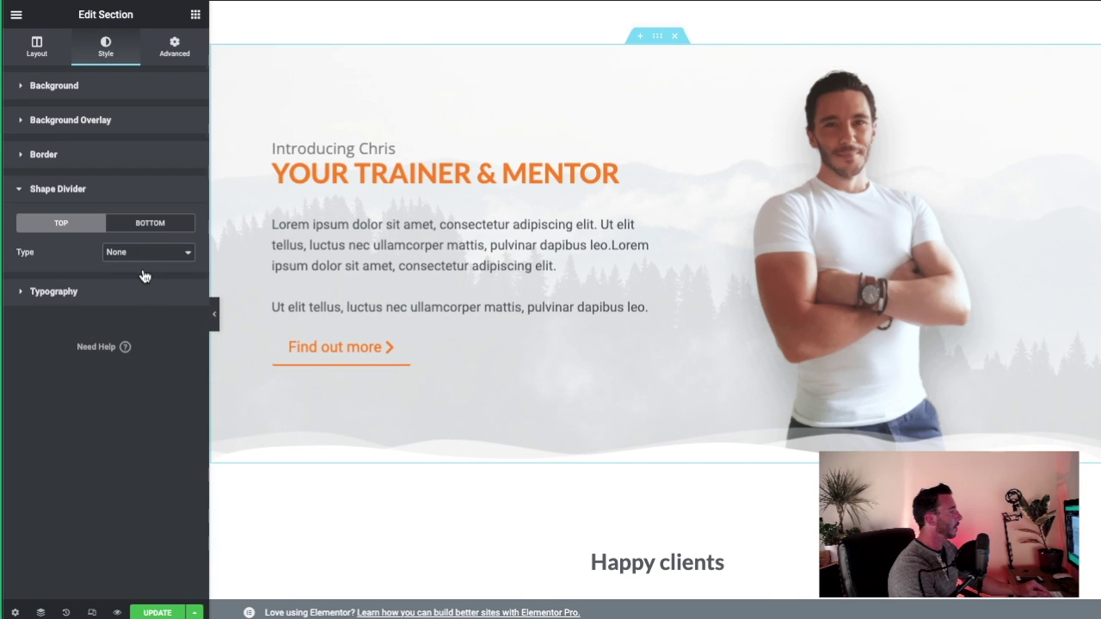
click(144, 225)
click(173, 421)
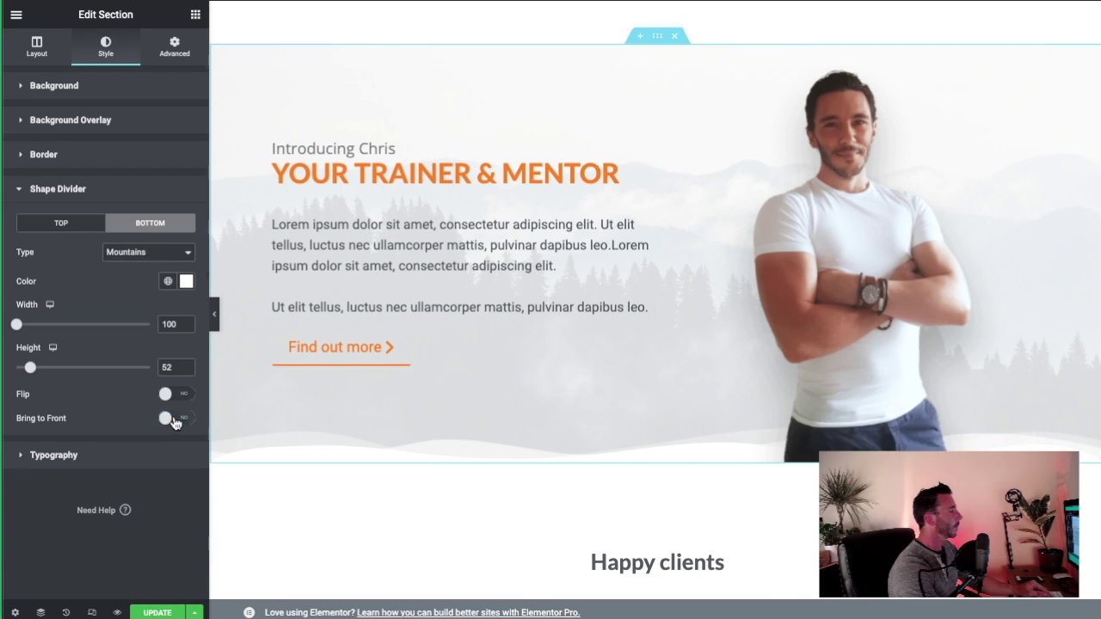
click(178, 420)
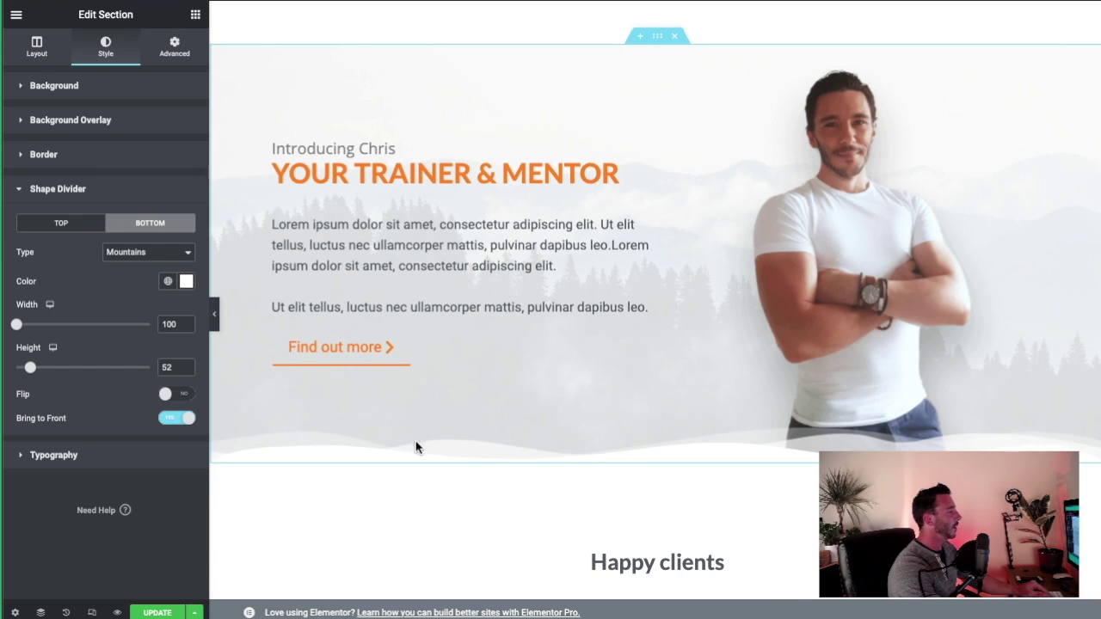
- Flip the trainer section's bottom Mountains divider and set its height to 130 and width to 193
click(181, 395)
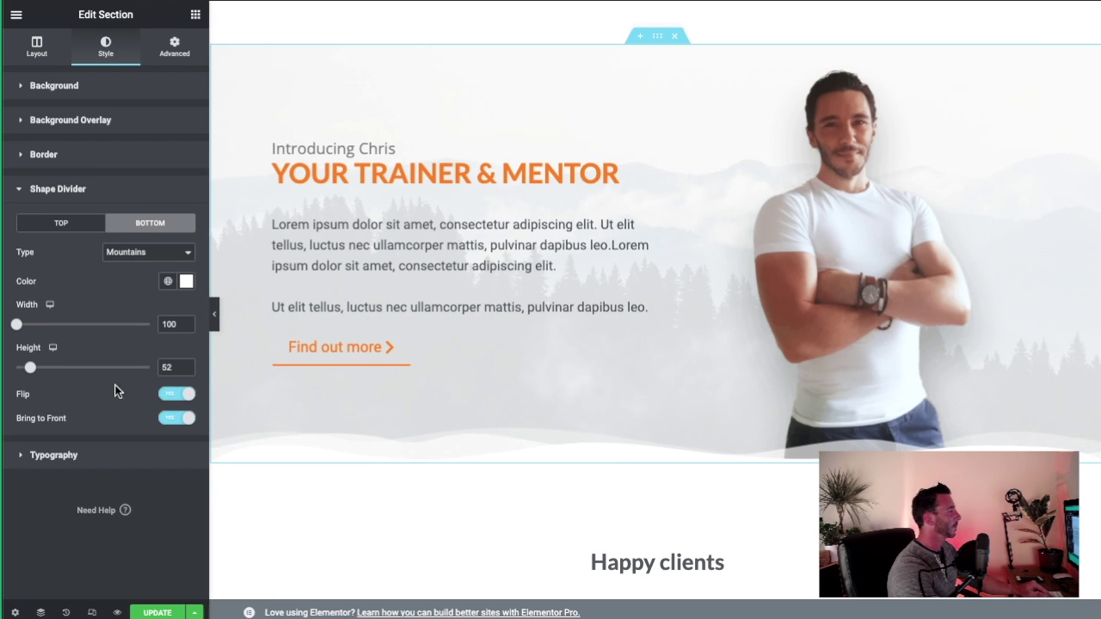
mouse_move(30, 368)
mouse_down()
mouse_move(72, 369)
mouse_move(51, 367)
mouse_up()
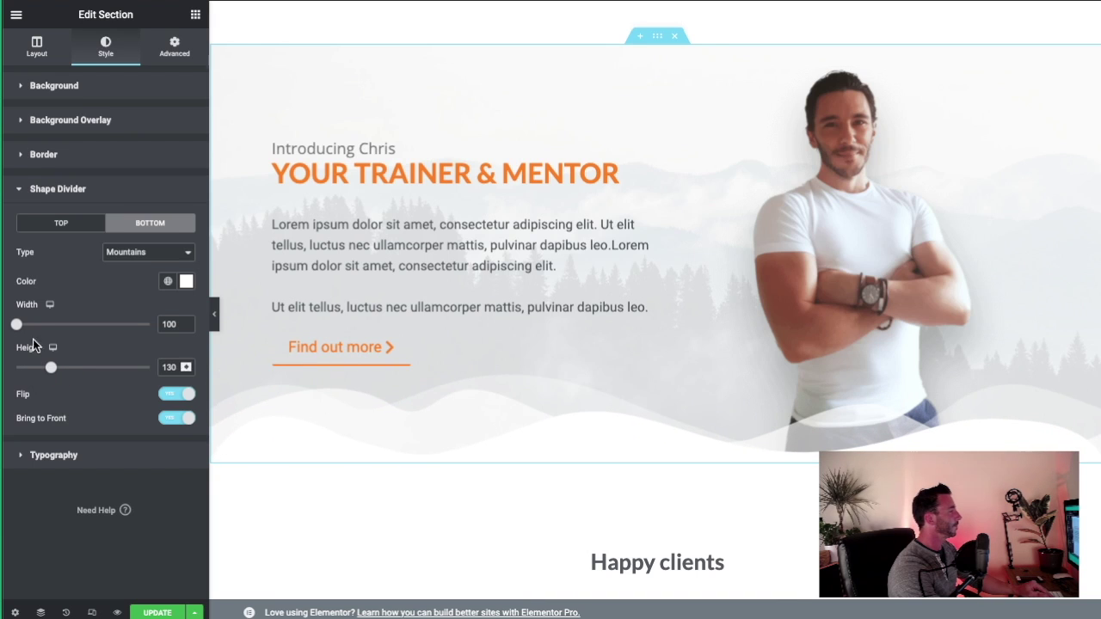
drag(19, 325, 79, 325)
- Add a Drops shape divider with height 159 to the bottom edge of the first hero section
scroll(565, 386, up, 15)
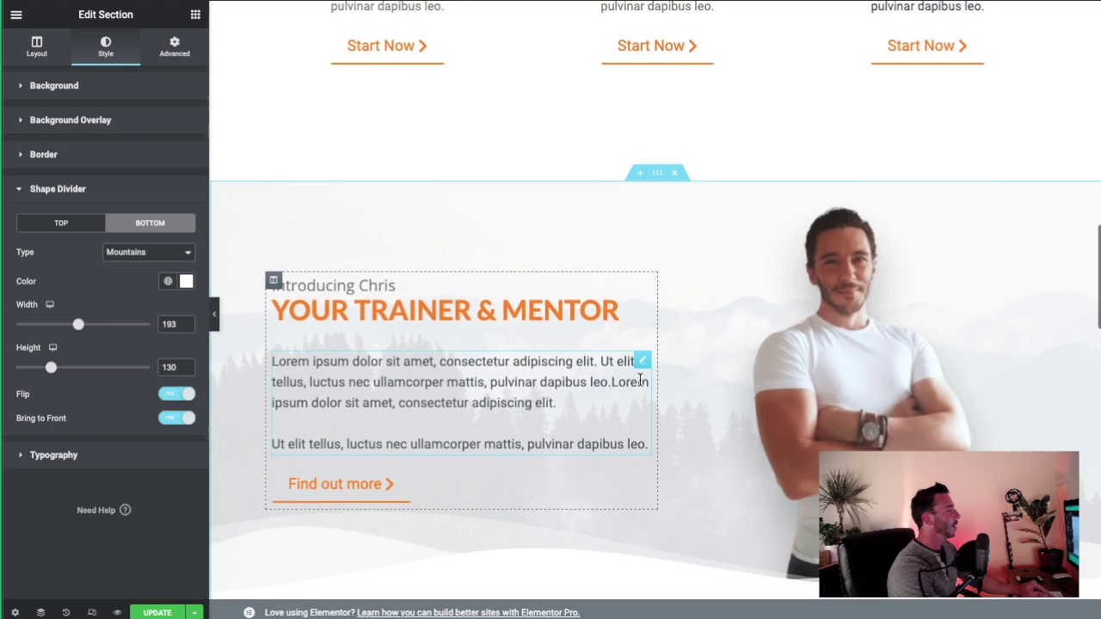
scroll(688, 365, down, 4)
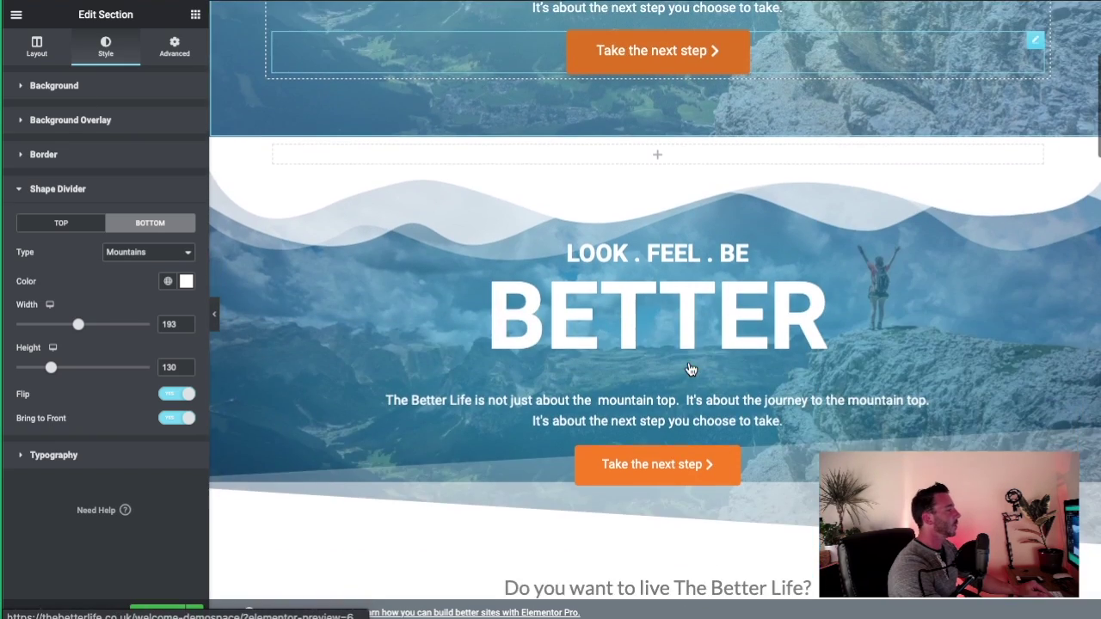
scroll(687, 99, up, 4)
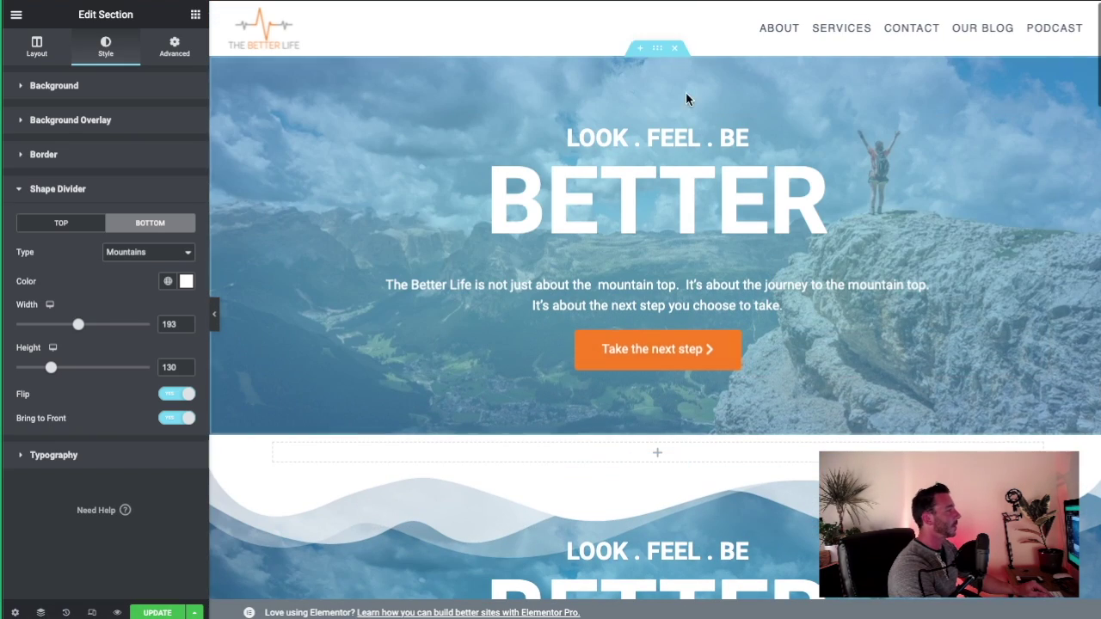
click(658, 49)
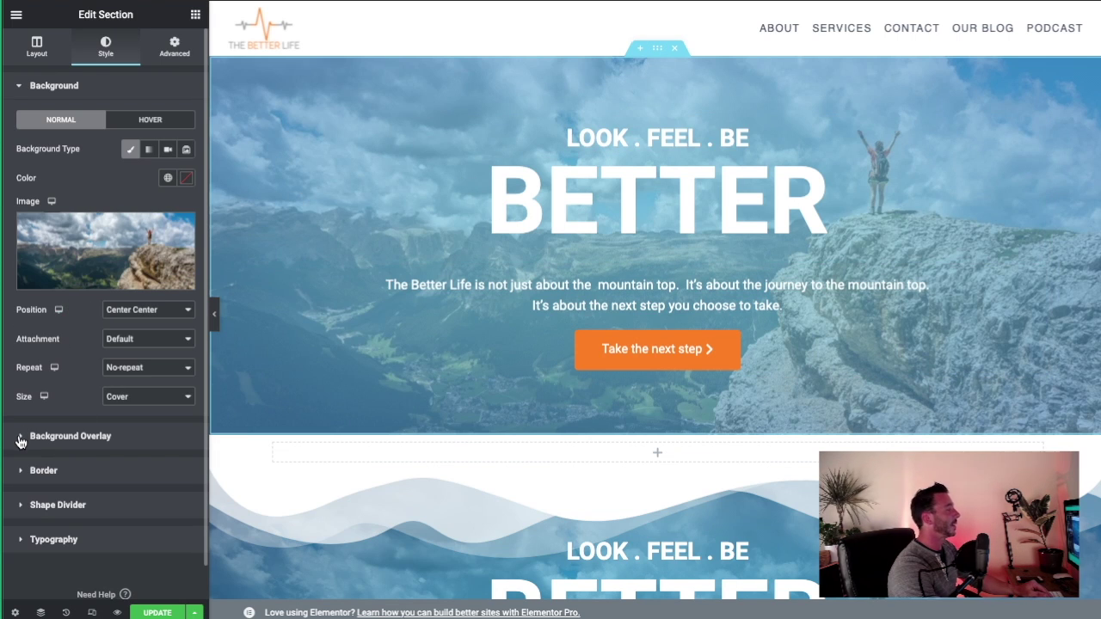
click(35, 505)
click(149, 227)
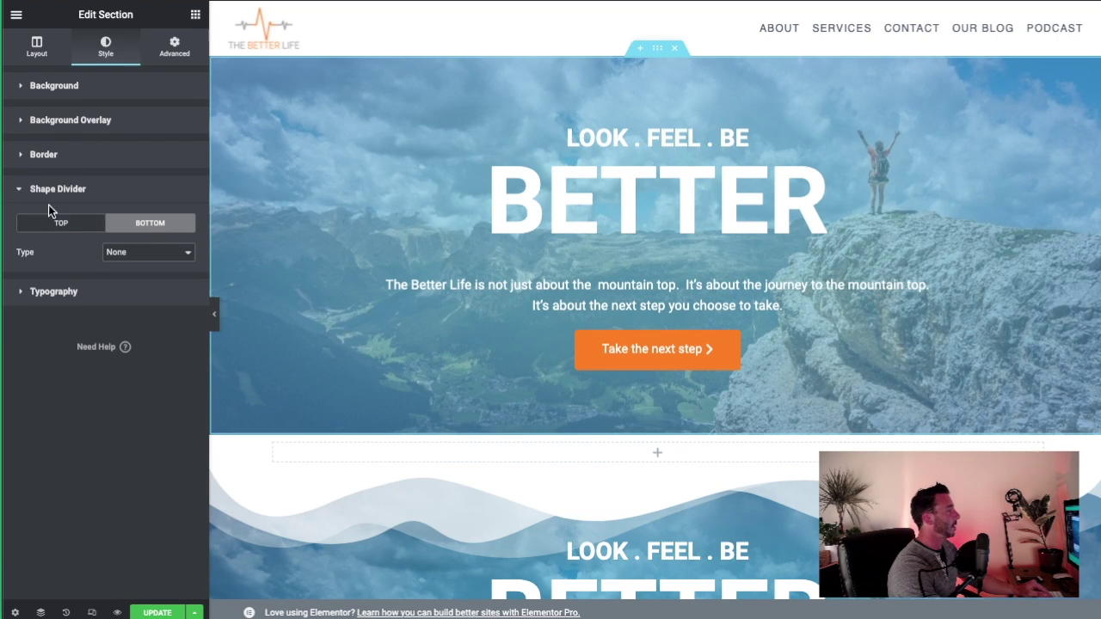
click(143, 258)
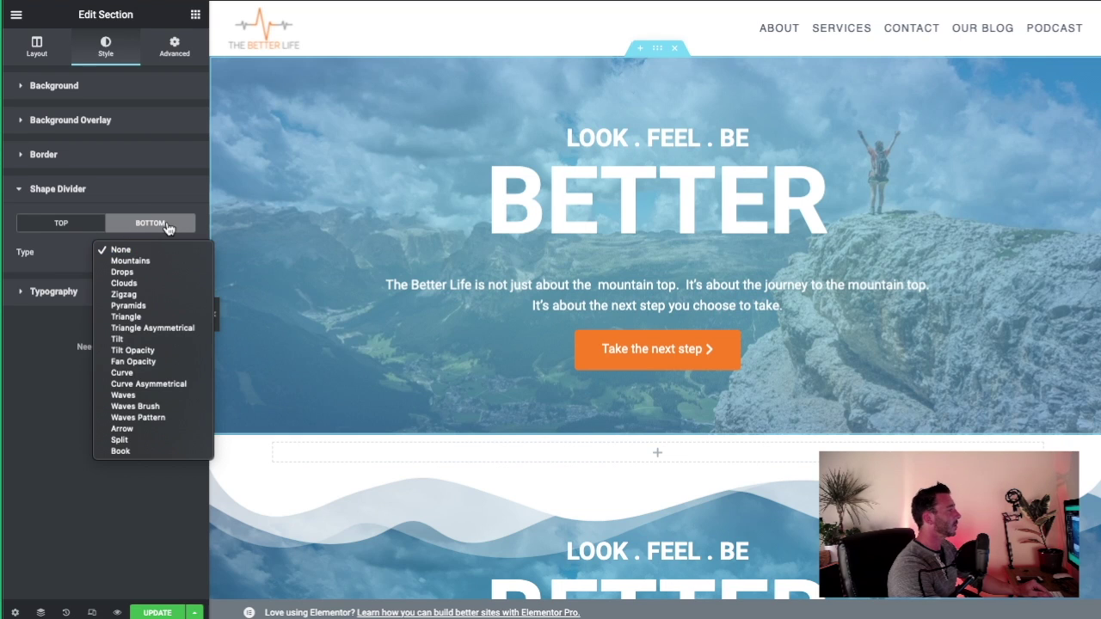
click(143, 273)
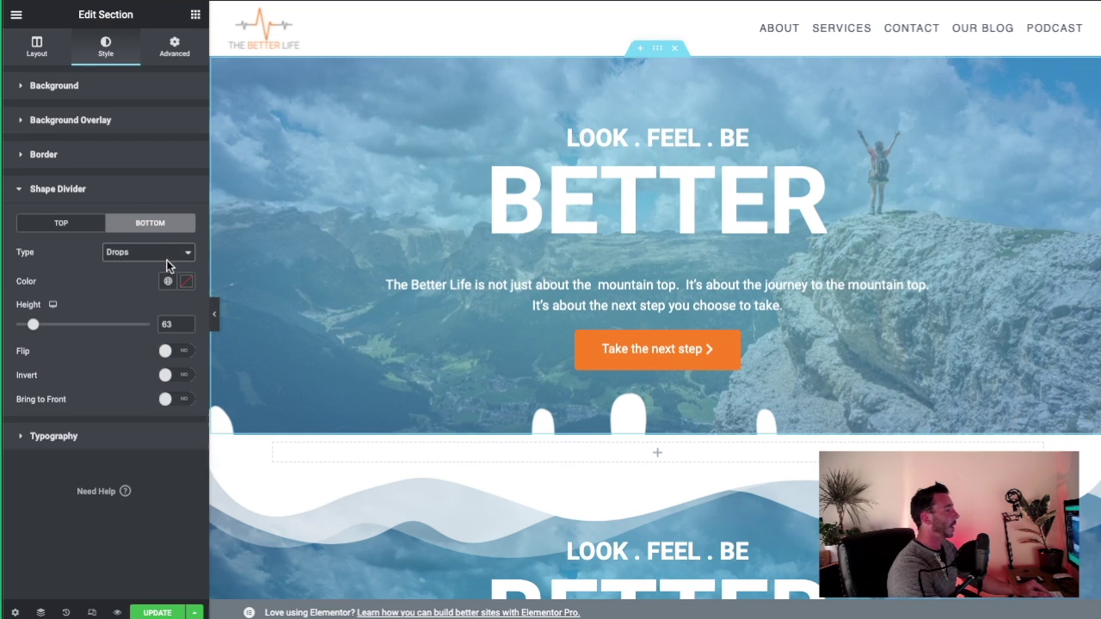
drag(35, 328, 60, 328)
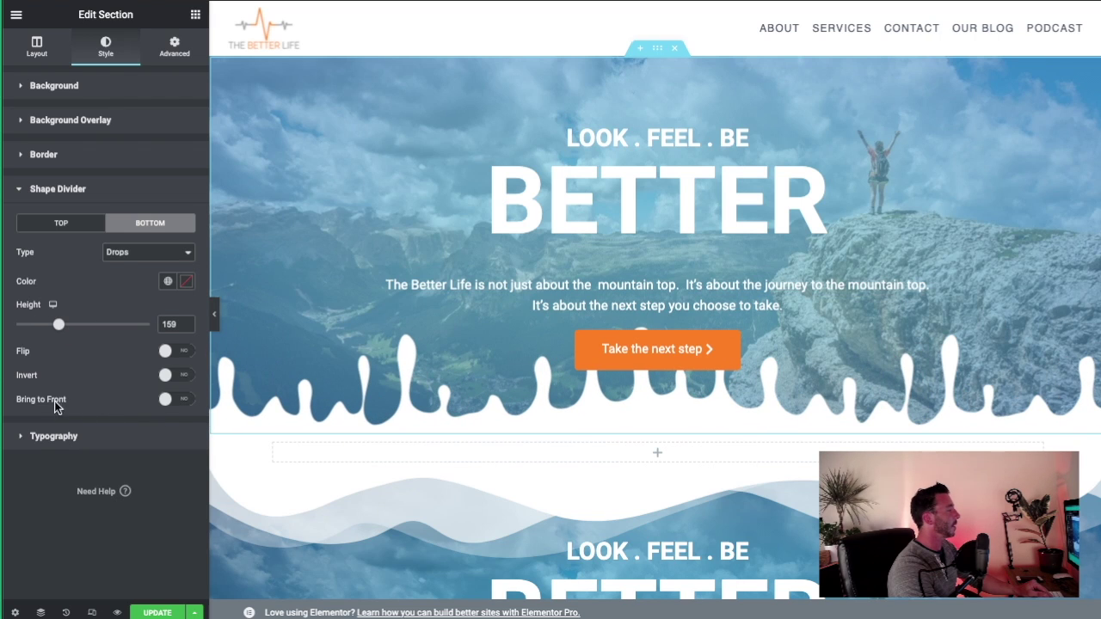
- Try the Bring to Front, Invert and Flip options on the Drops divider, turning each one off again
click(176, 401)
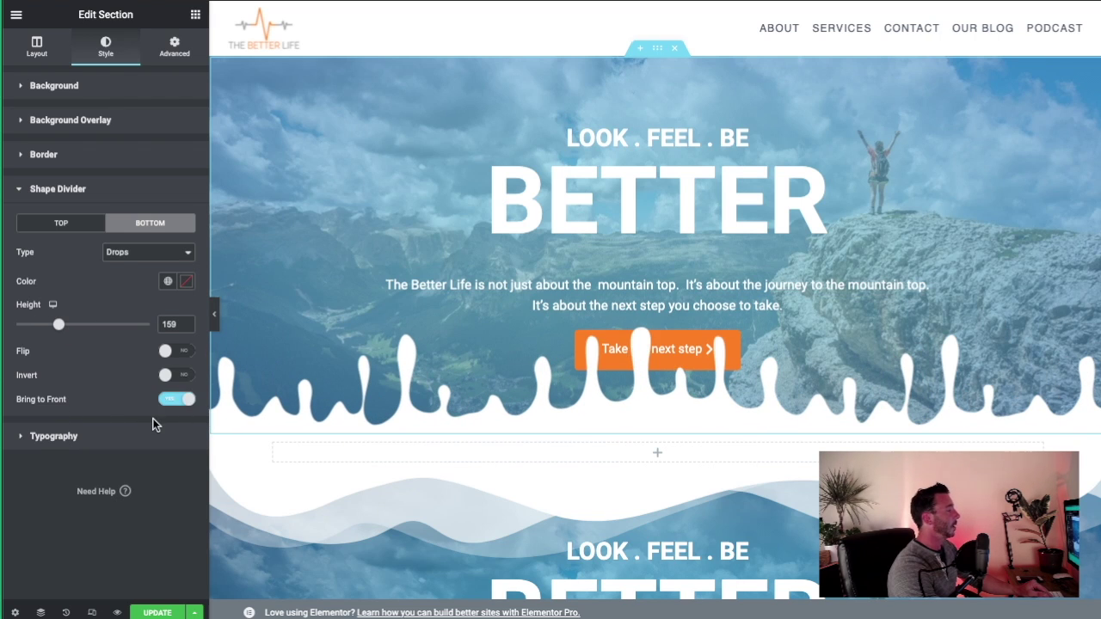
click(175, 401)
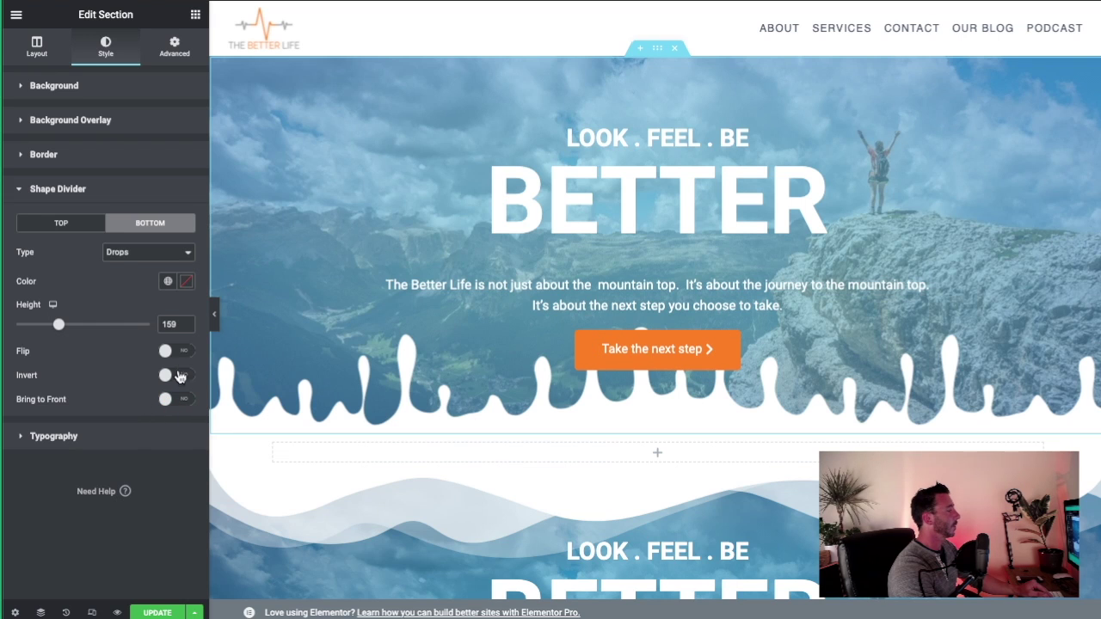
click(176, 376)
click(176, 376)
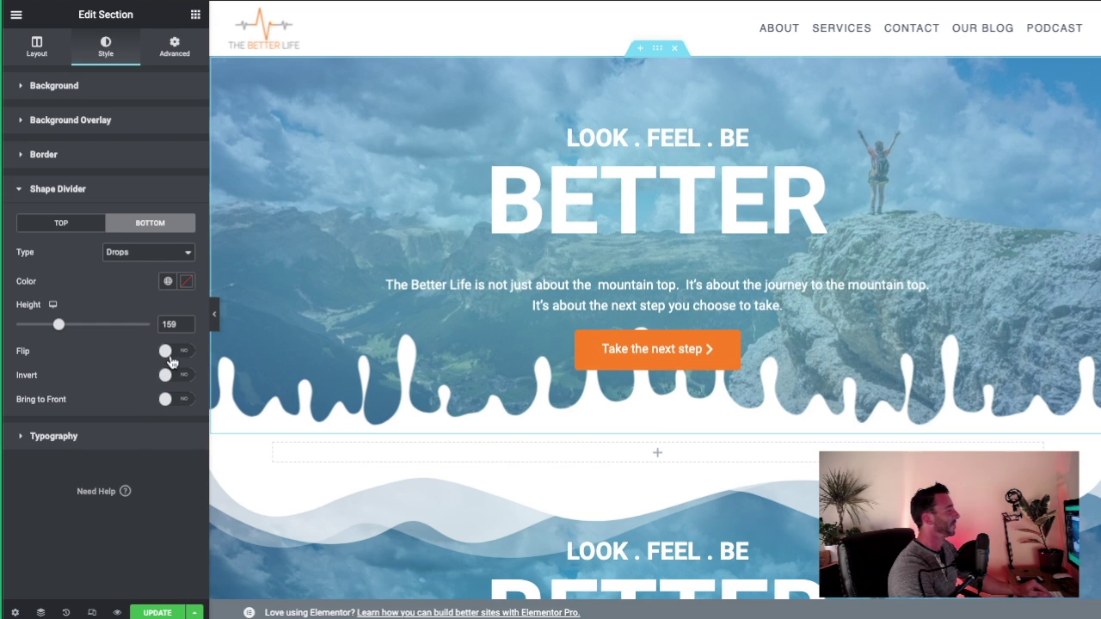
click(174, 352)
click(175, 352)
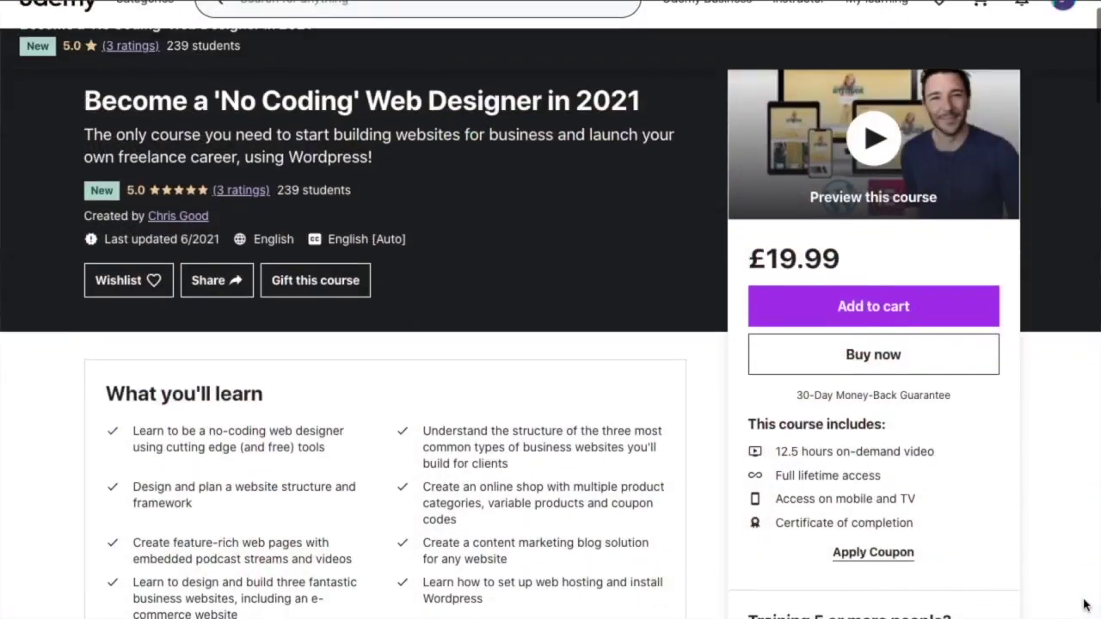
scroll(1085, 605, up, 1)
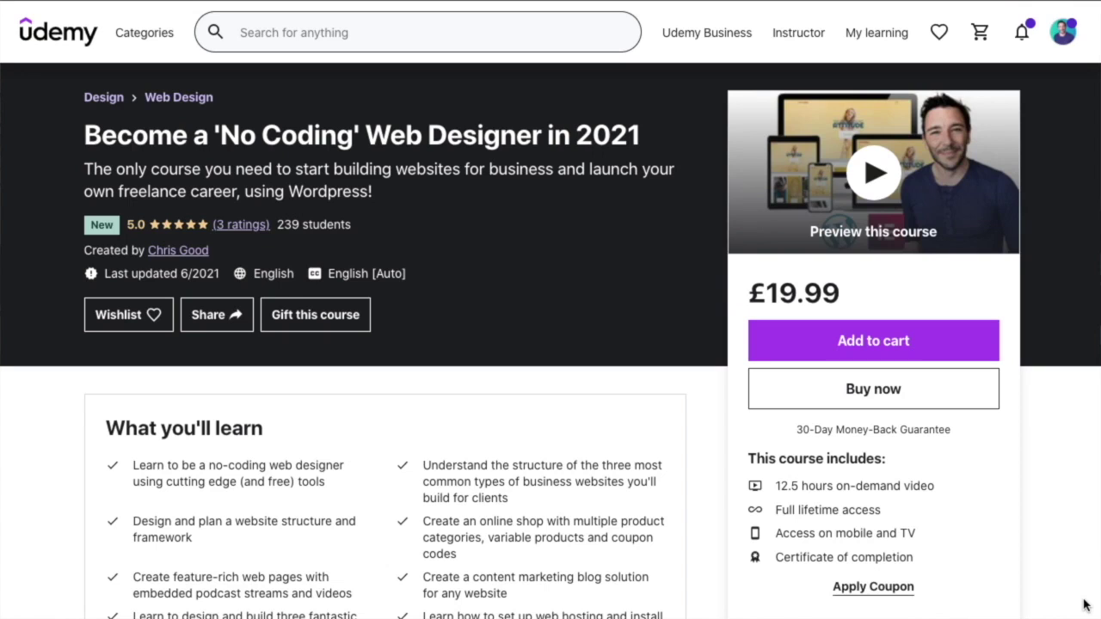
scroll(1085, 605, down, 8)
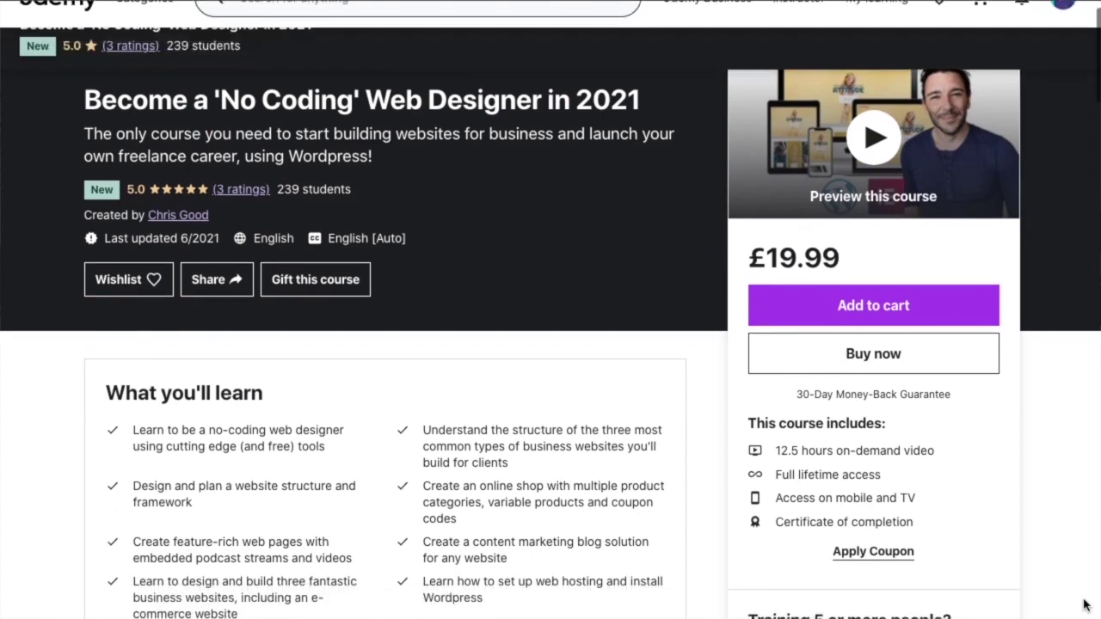
- On the Udemy course page, expand the Website Basics, Wordpress Basics and Design Basics sections to view their lectures
scroll(1085, 605, down, 2)
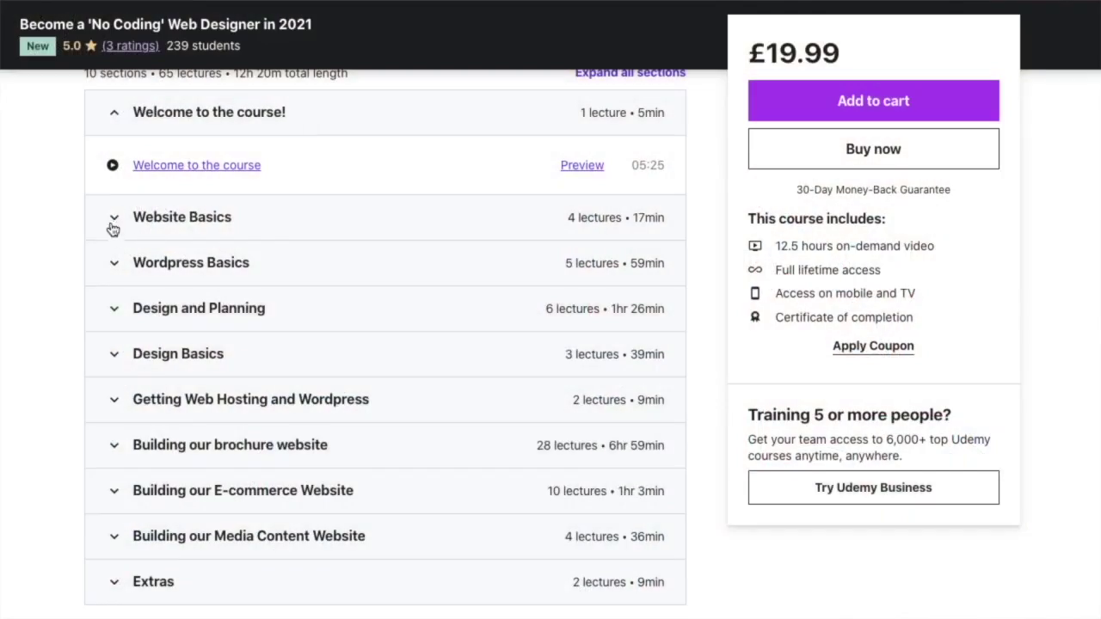
click(114, 217)
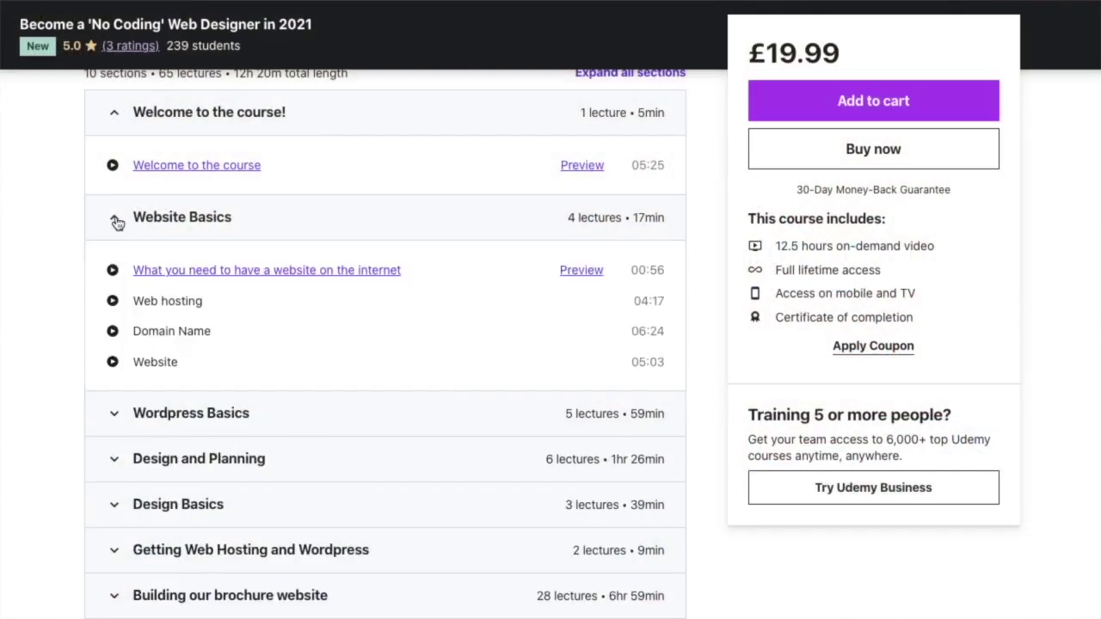
click(119, 416)
scroll(307, 433, down, 2)
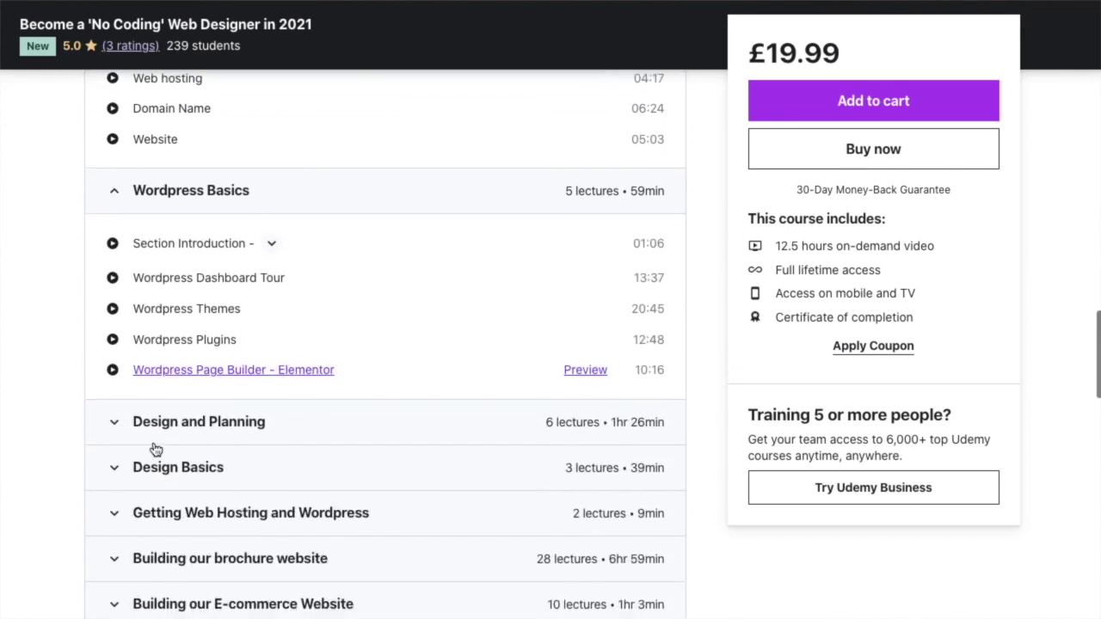
click(116, 465)
- Review the rest of the course content, the instructor profile and the student feedback
scroll(267, 450, down, 3)
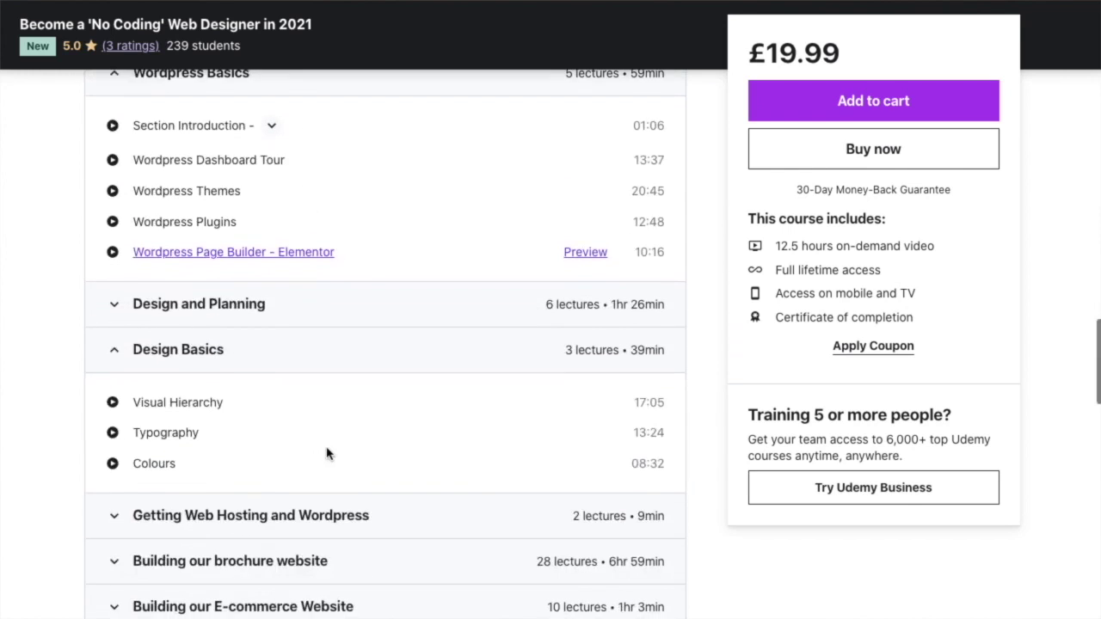
scroll(393, 455, down, 4)
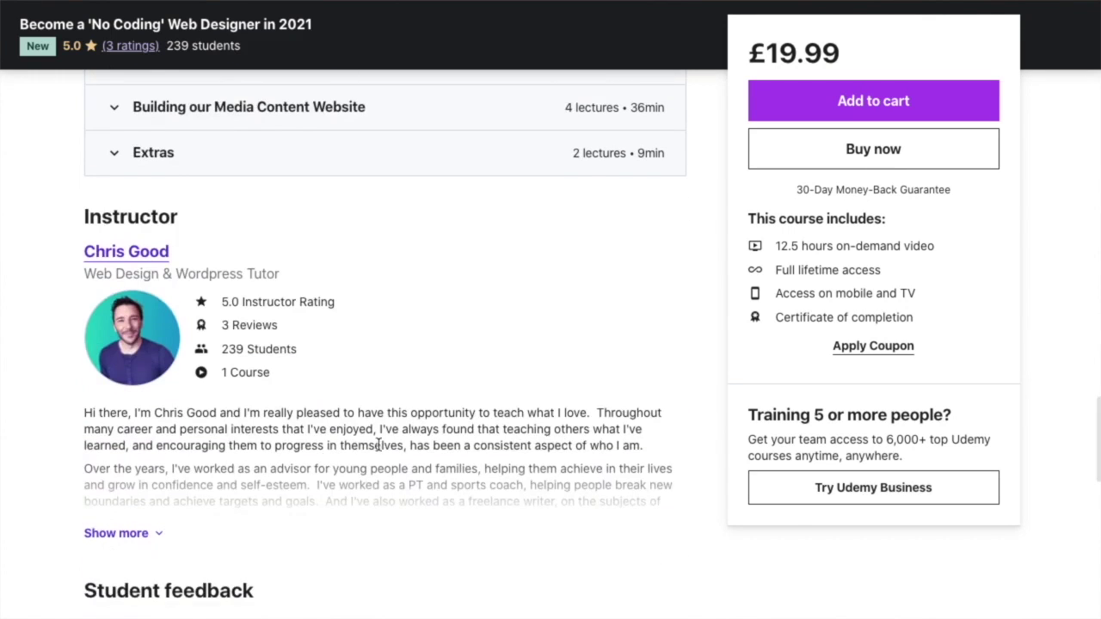
scroll(258, 481, down, 3)
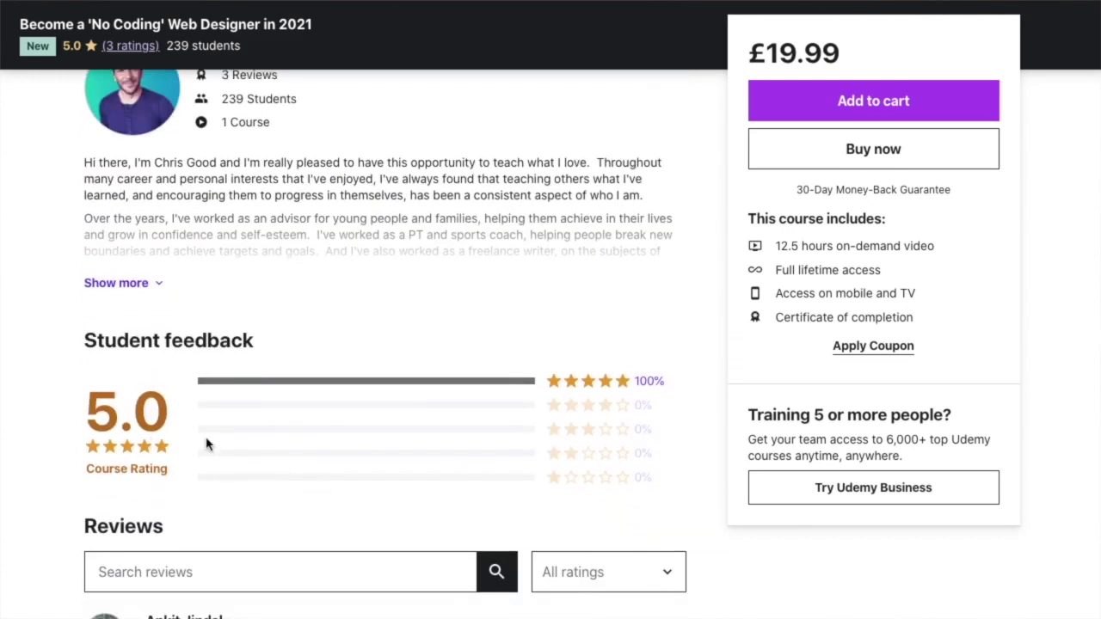